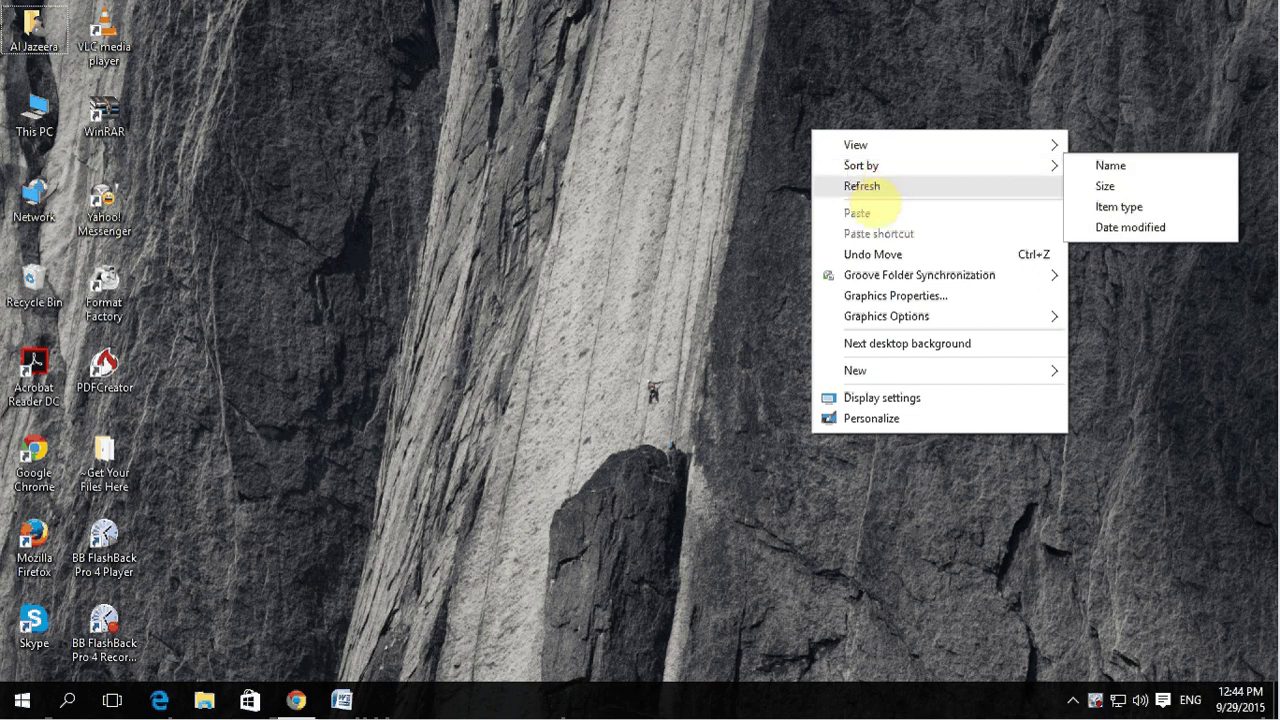
Step: Refresh the Windows desktop repeatedly from its context menu
click(864, 187)
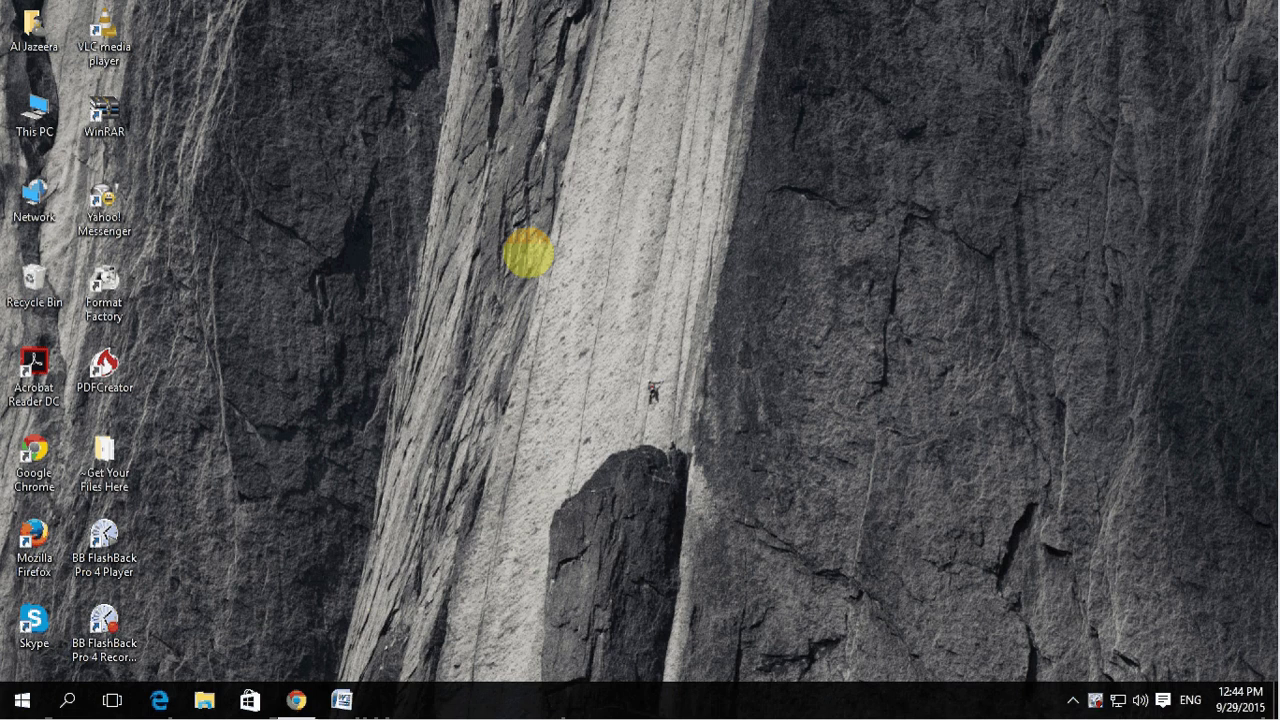
right_click(495, 192)
click(508, 249)
right_click(657, 130)
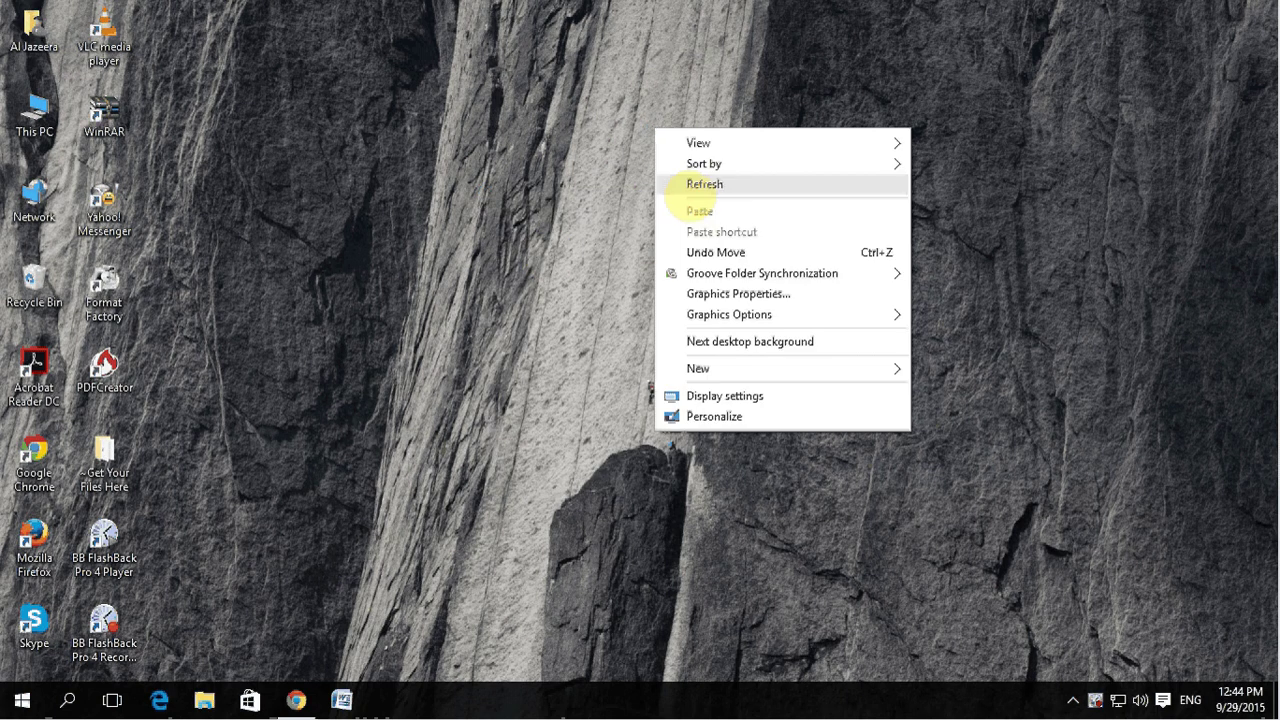
click(700, 185)
right_click(680, 128)
click(705, 182)
right_click(690, 152)
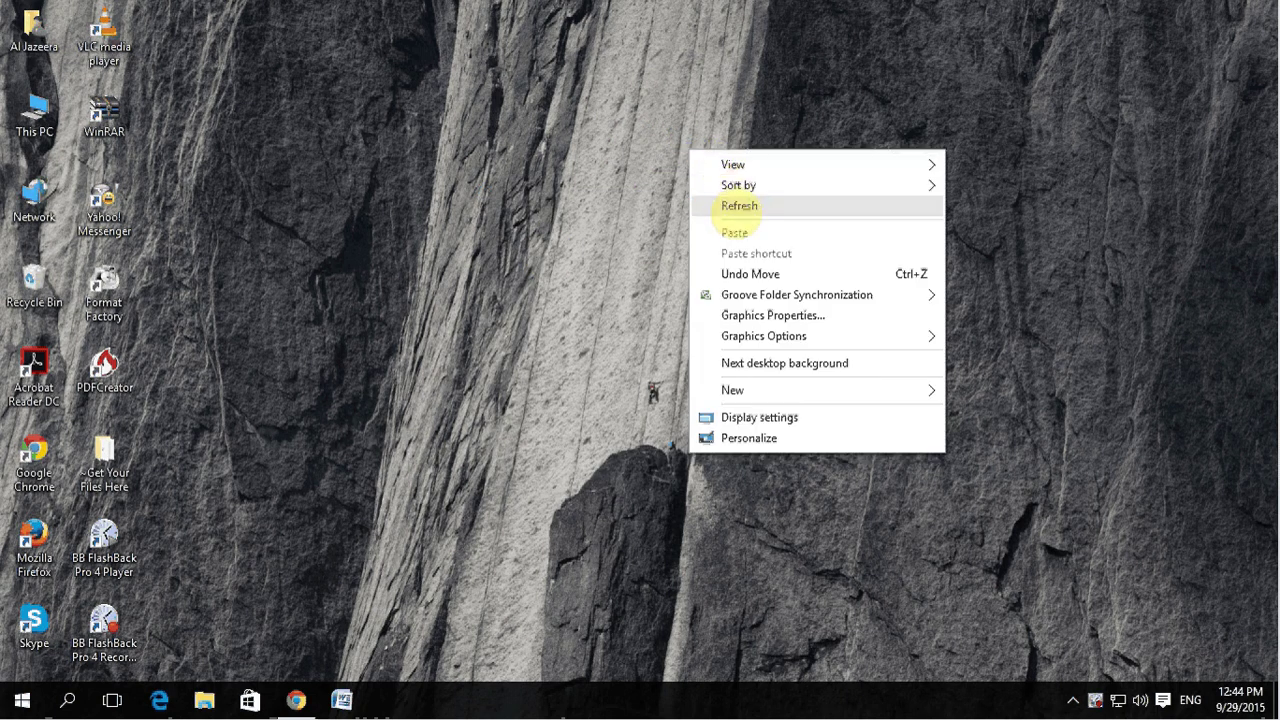
click(738, 206)
right_click(693, 148)
click(712, 203)
right_click(697, 166)
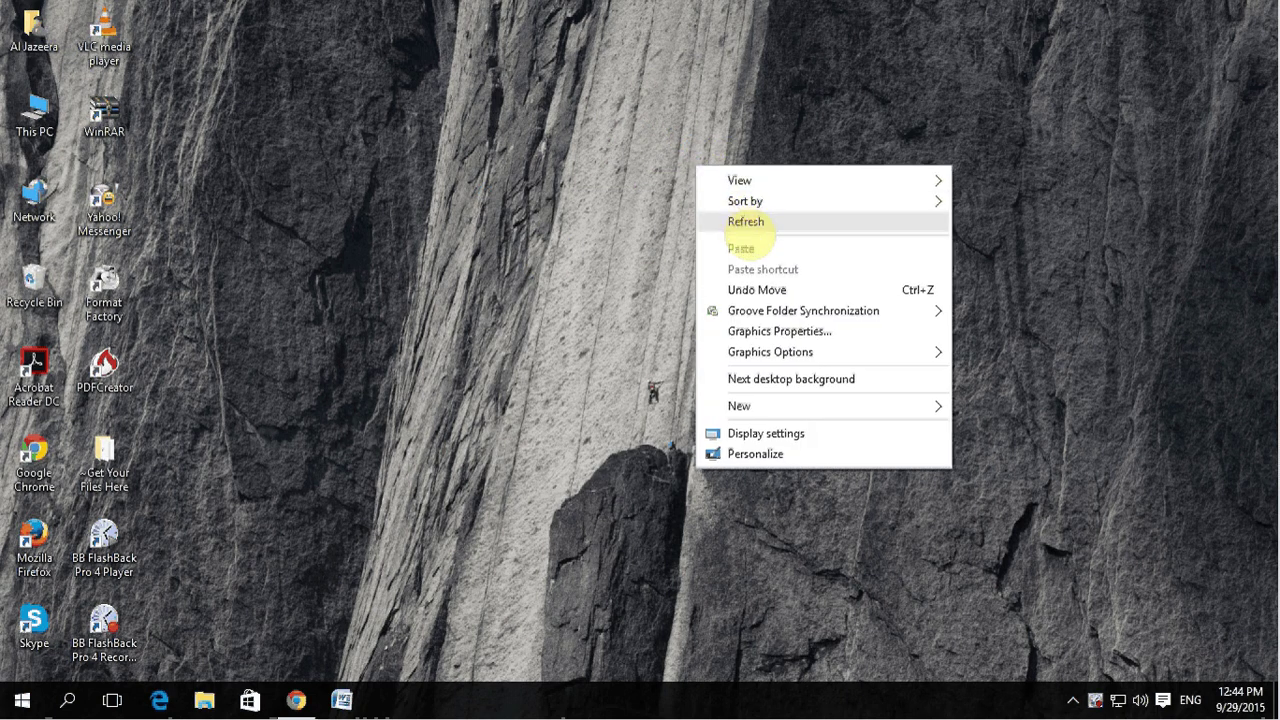
click(742, 222)
right_click(688, 166)
click(726, 220)
right_click(686, 184)
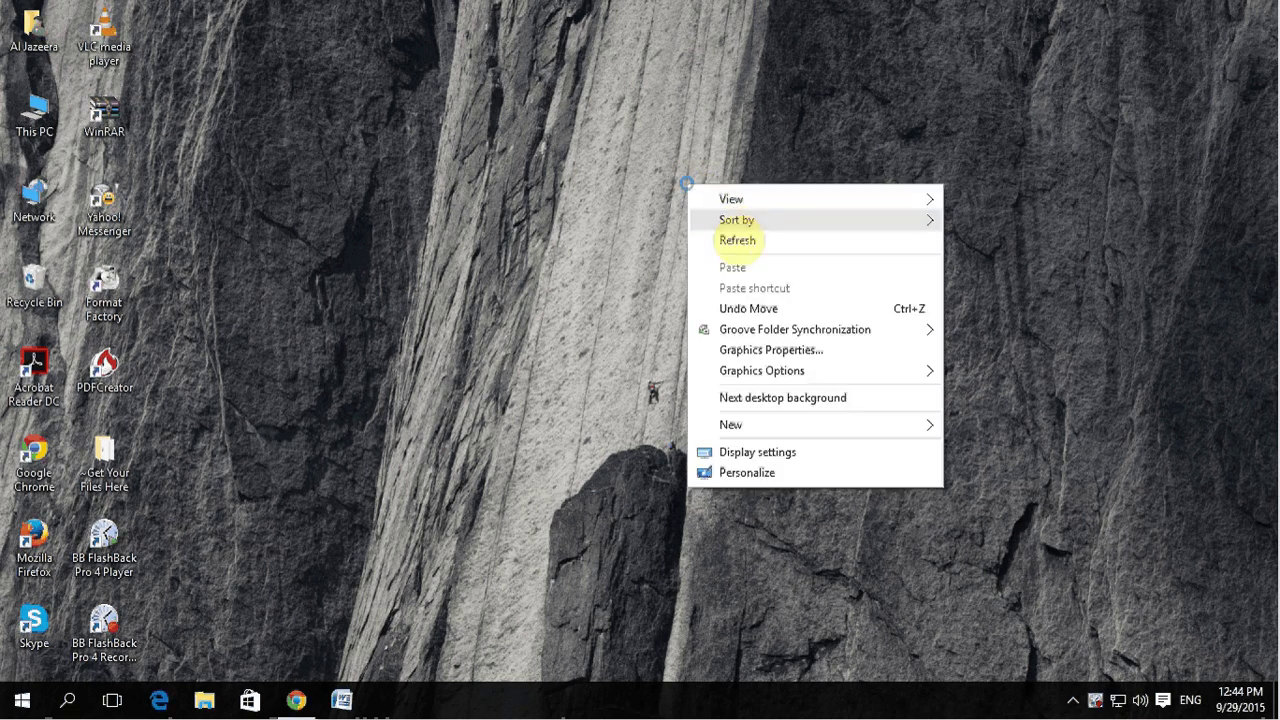
click(737, 240)
Step: Refresh the desktop one last time and launch Google Chrome from the taskbar
right_click(692, 226)
click(728, 281)
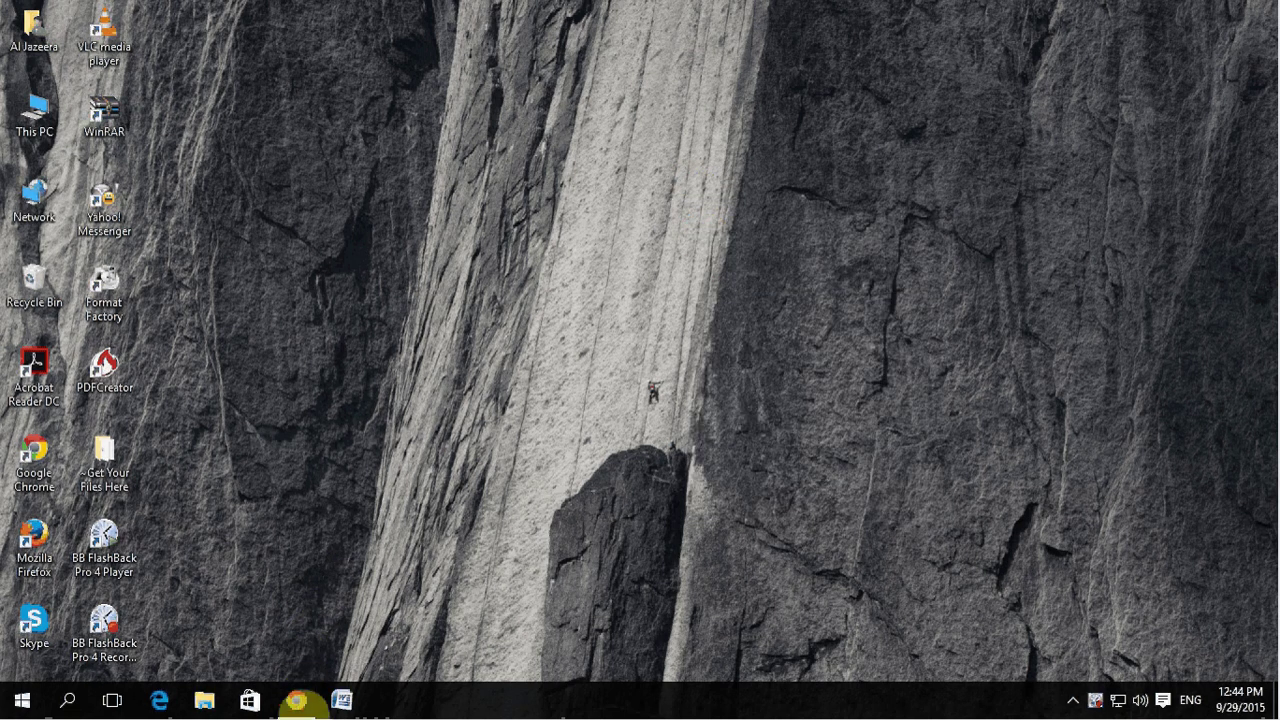
click(296, 700)
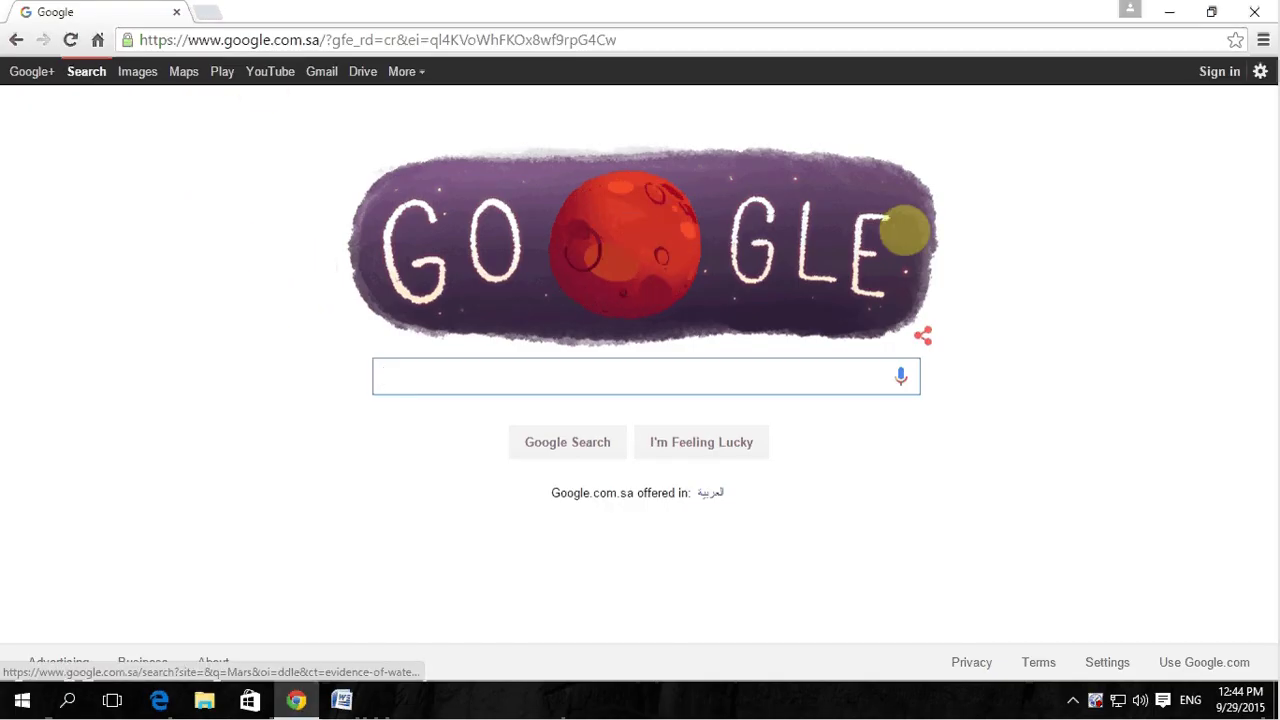
Step: Search Google for 'visa validity service' and open the Eserve.com.sa Visa Validity result
text(visa )
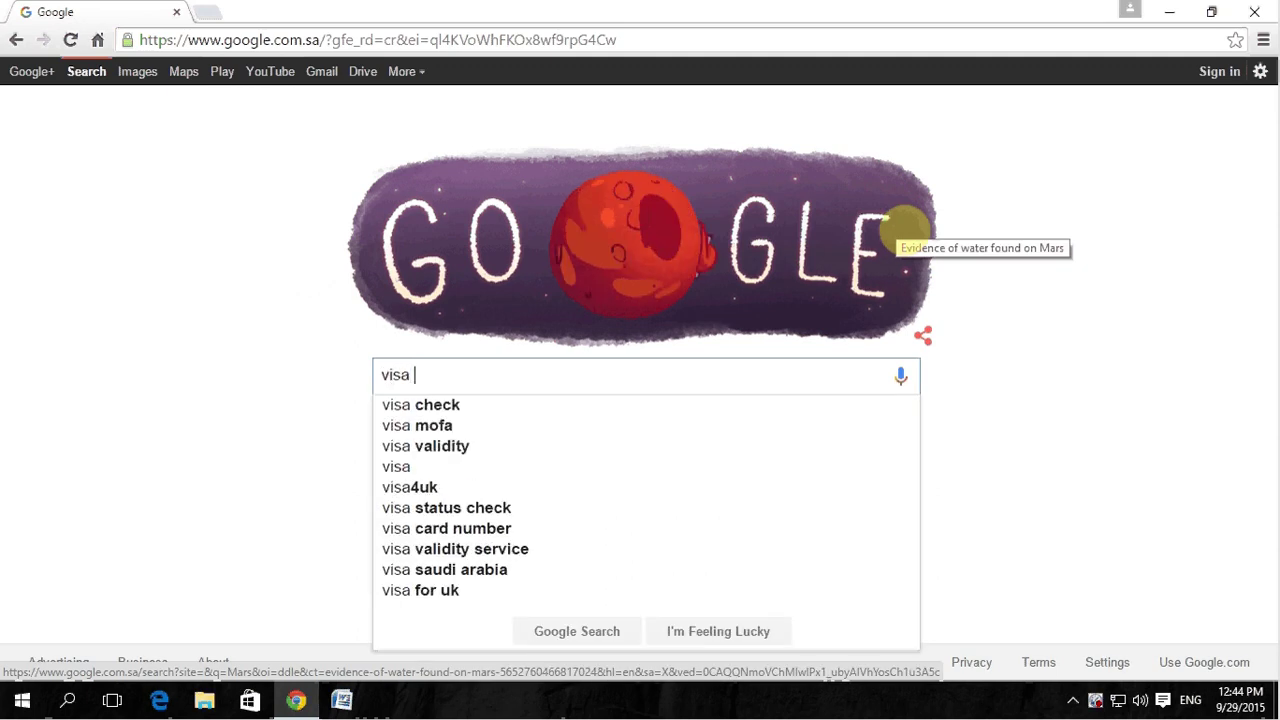
text(va)
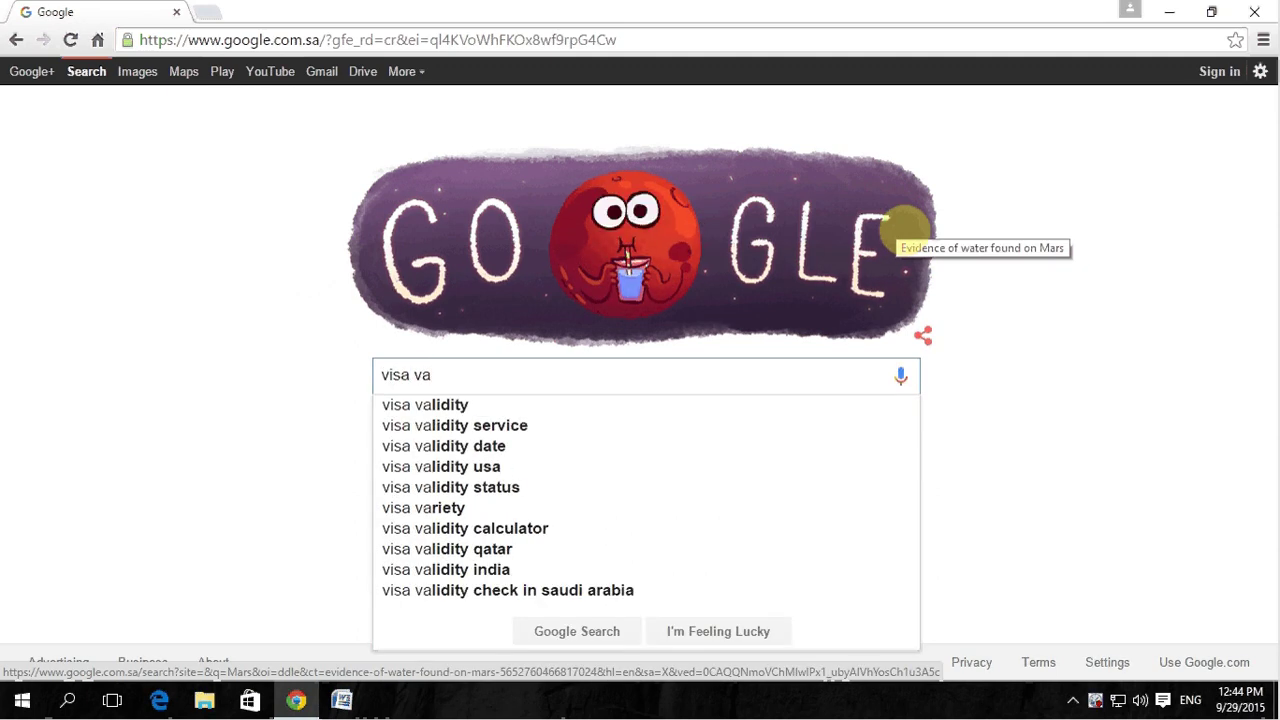
key(Down)
key(Down)
key(Return)
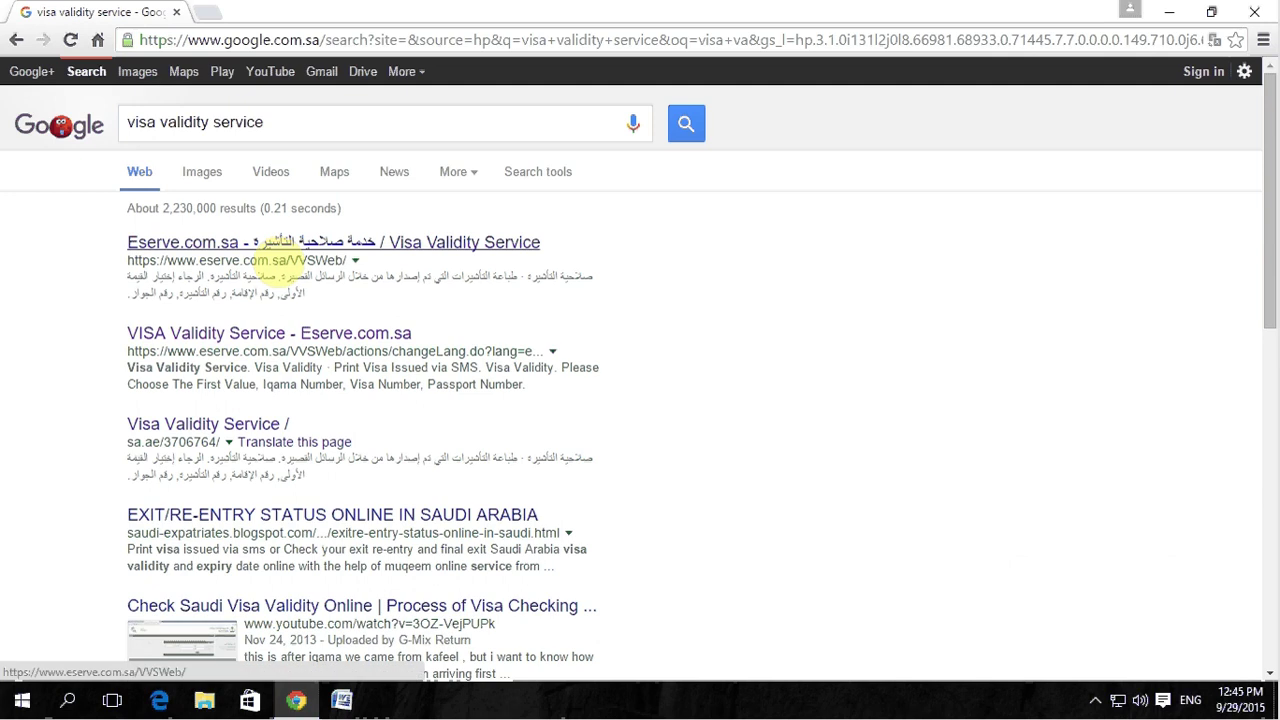
click(268, 244)
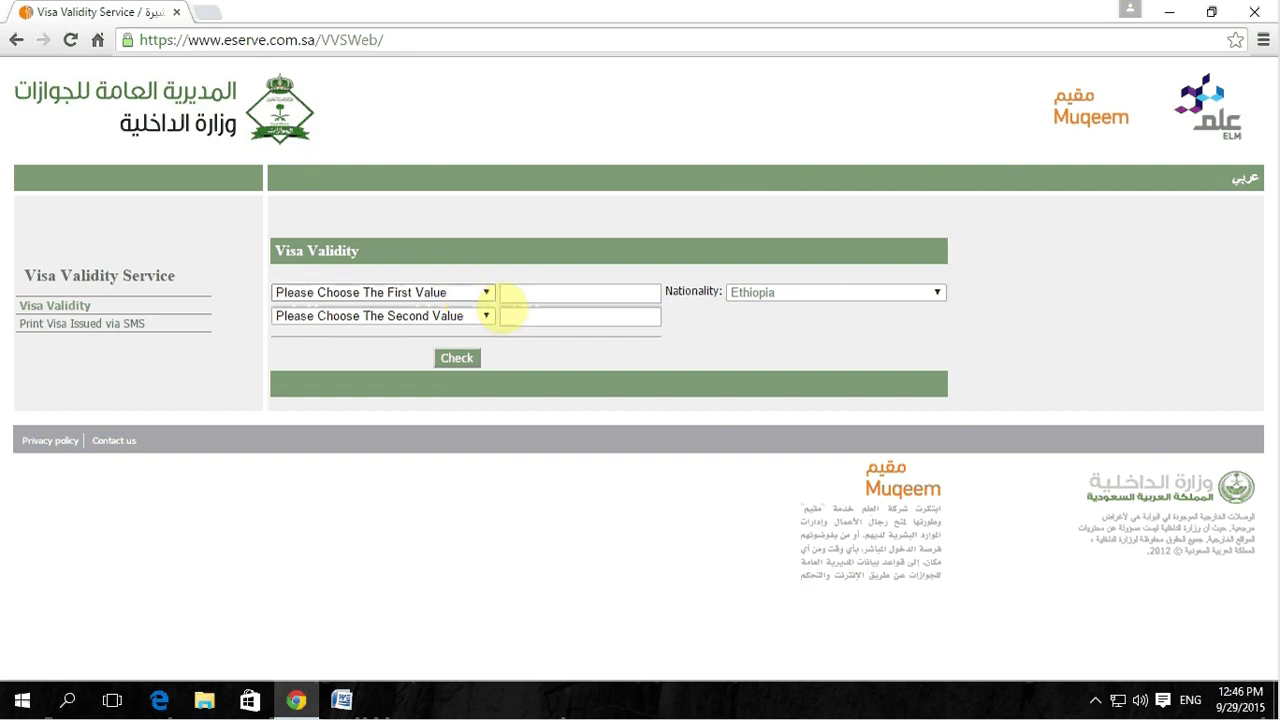
Step: Try Passport Number as the first search value and keep Ethiopia as the nationality
click(486, 292)
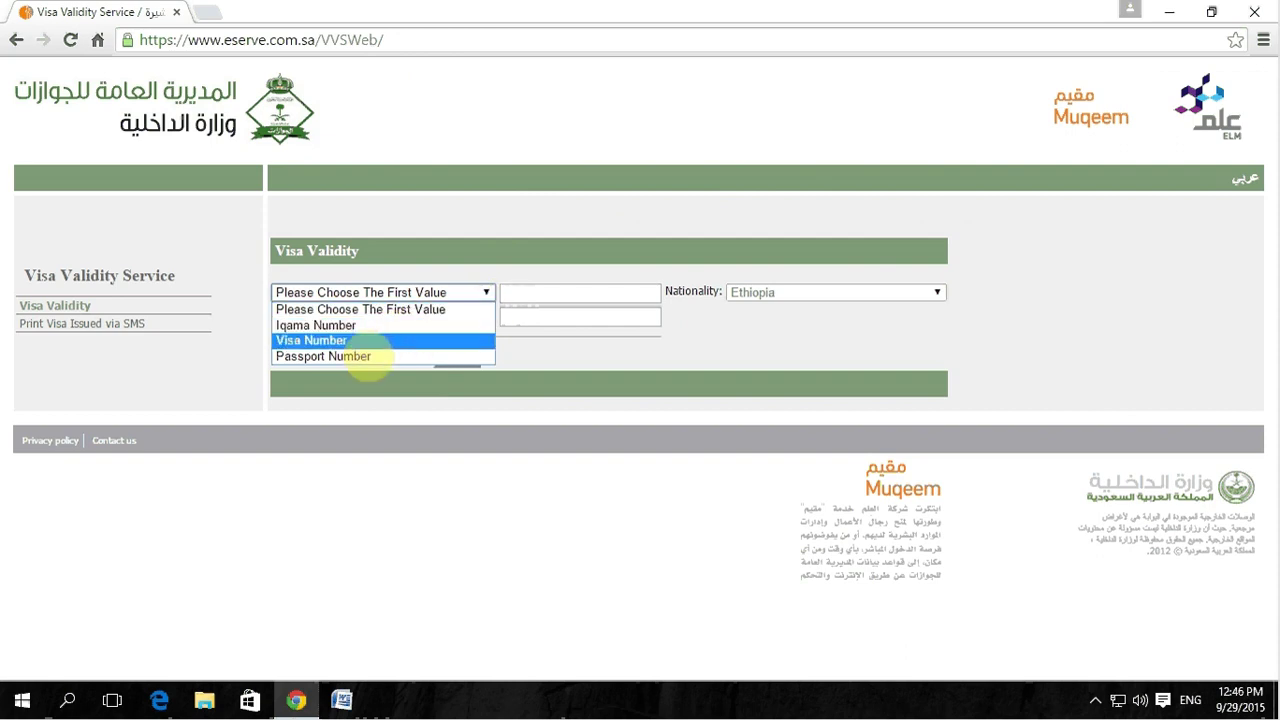
click(352, 356)
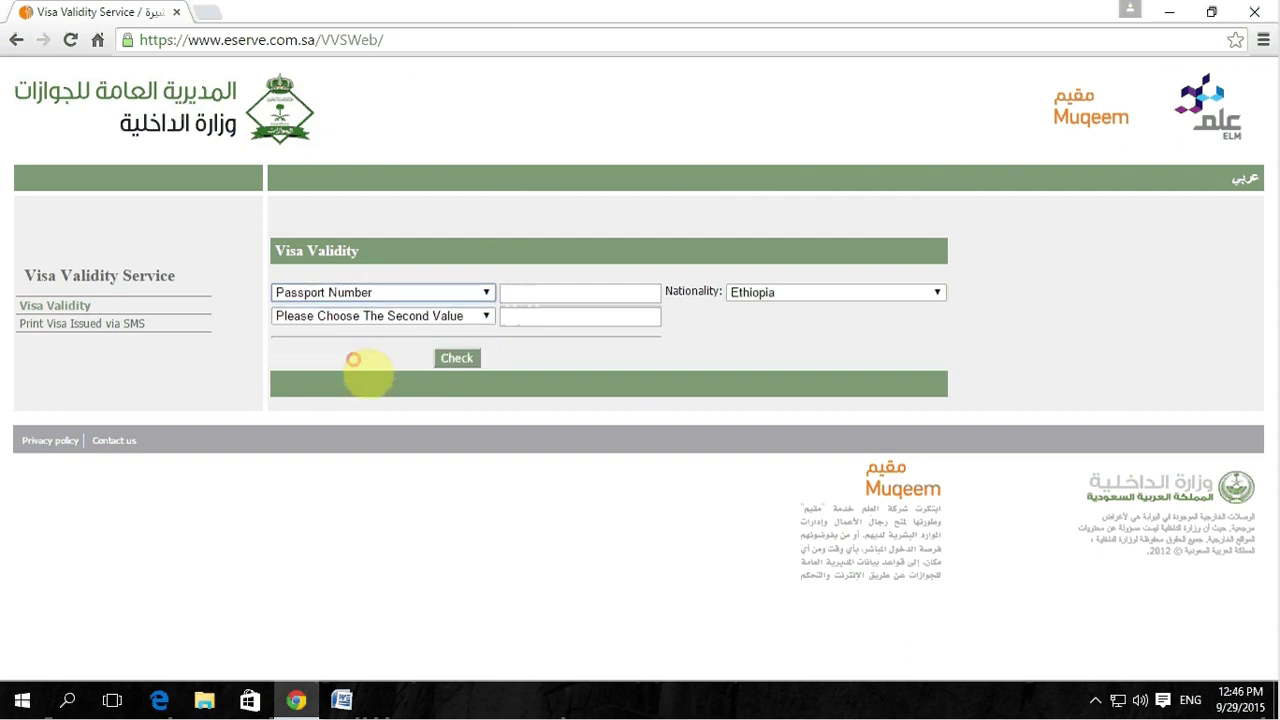
click(789, 297)
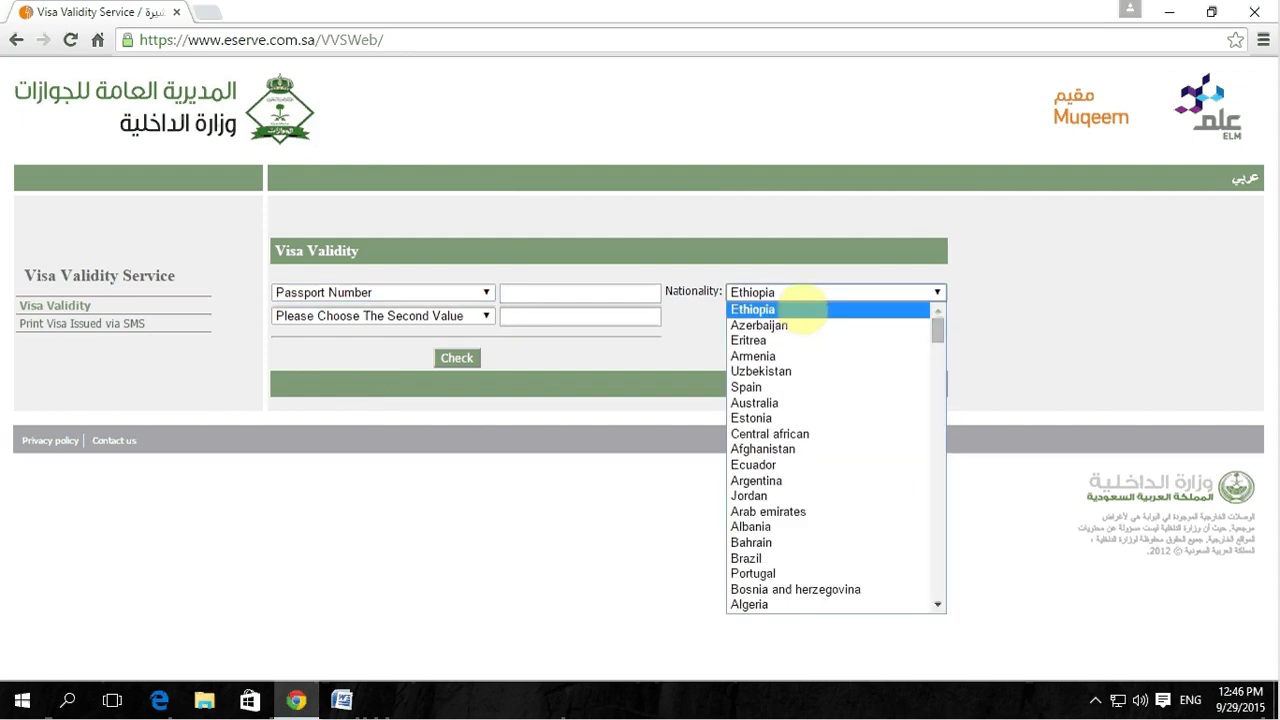
click(727, 251)
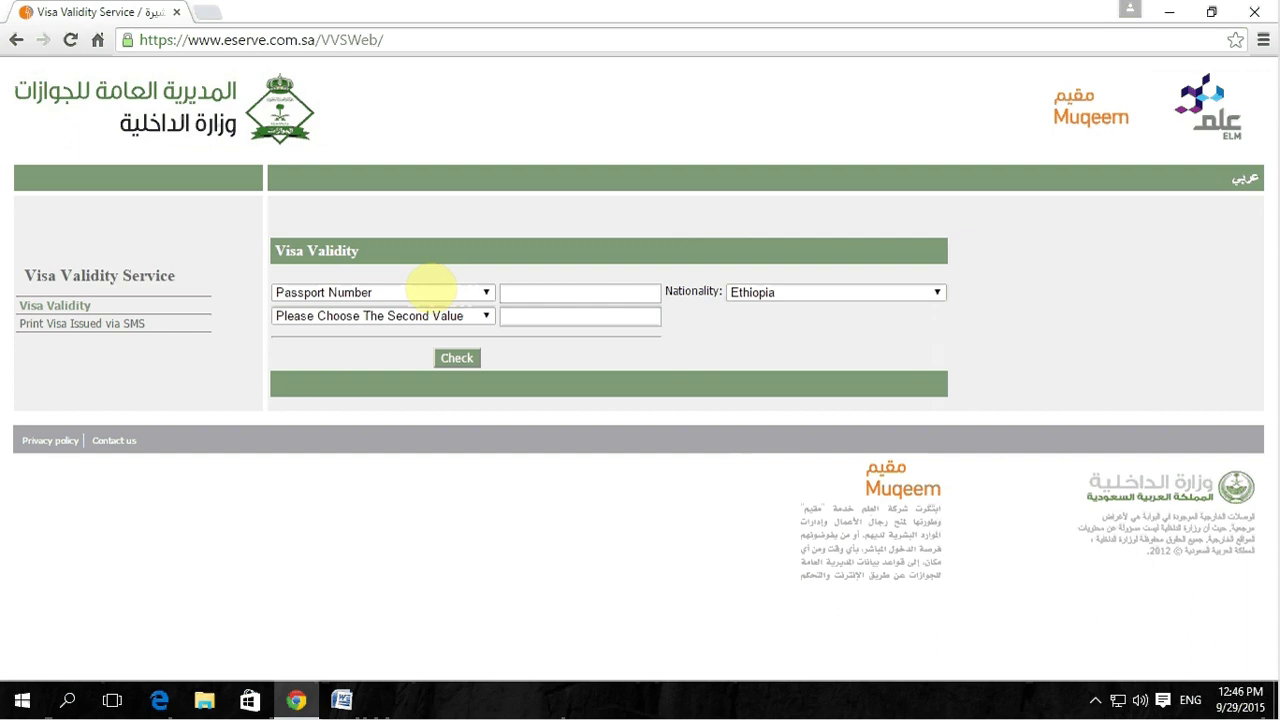
Step: Switch the first search value to Iqama Number and enter the Iqama number
click(381, 289)
click(357, 323)
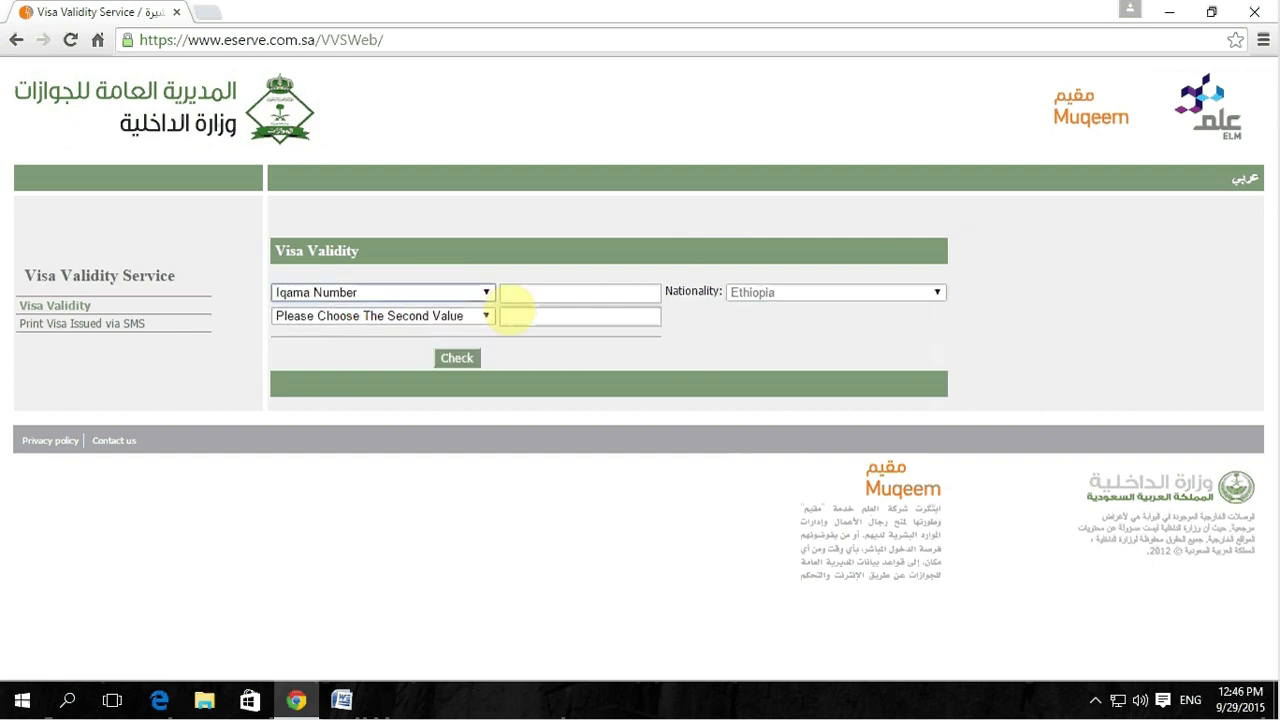
click(507, 292)
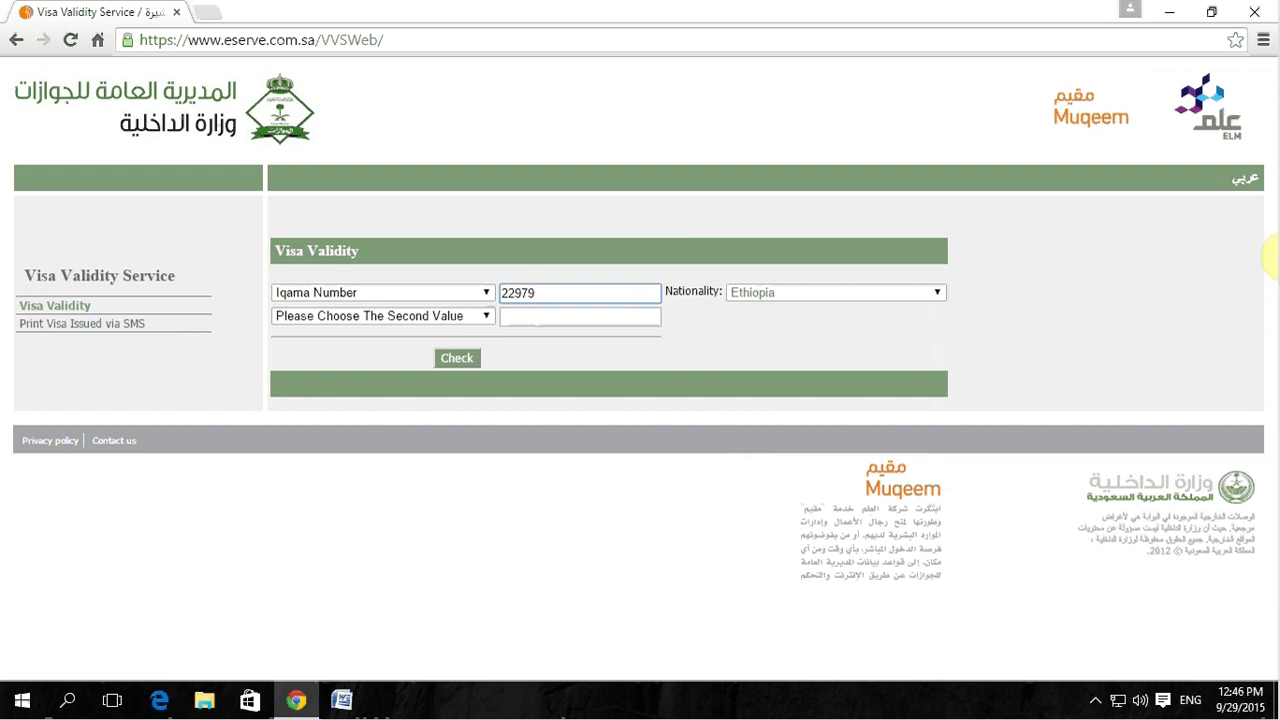
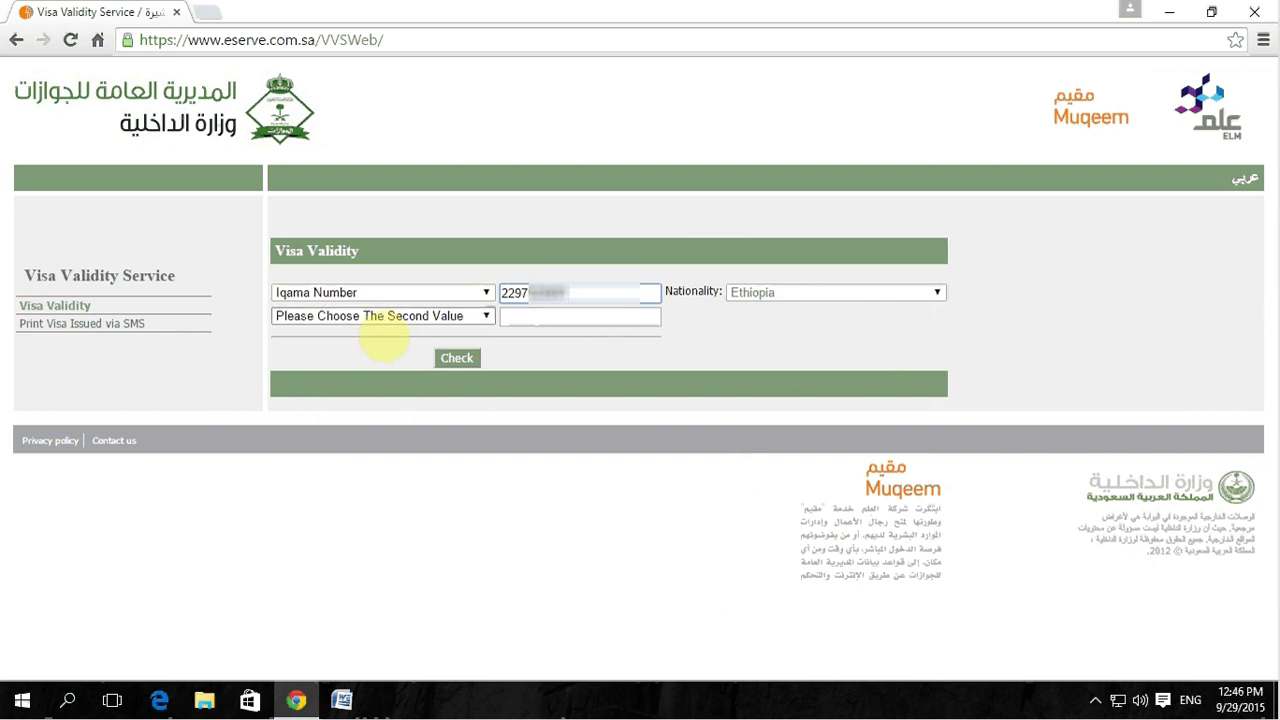
click(379, 318)
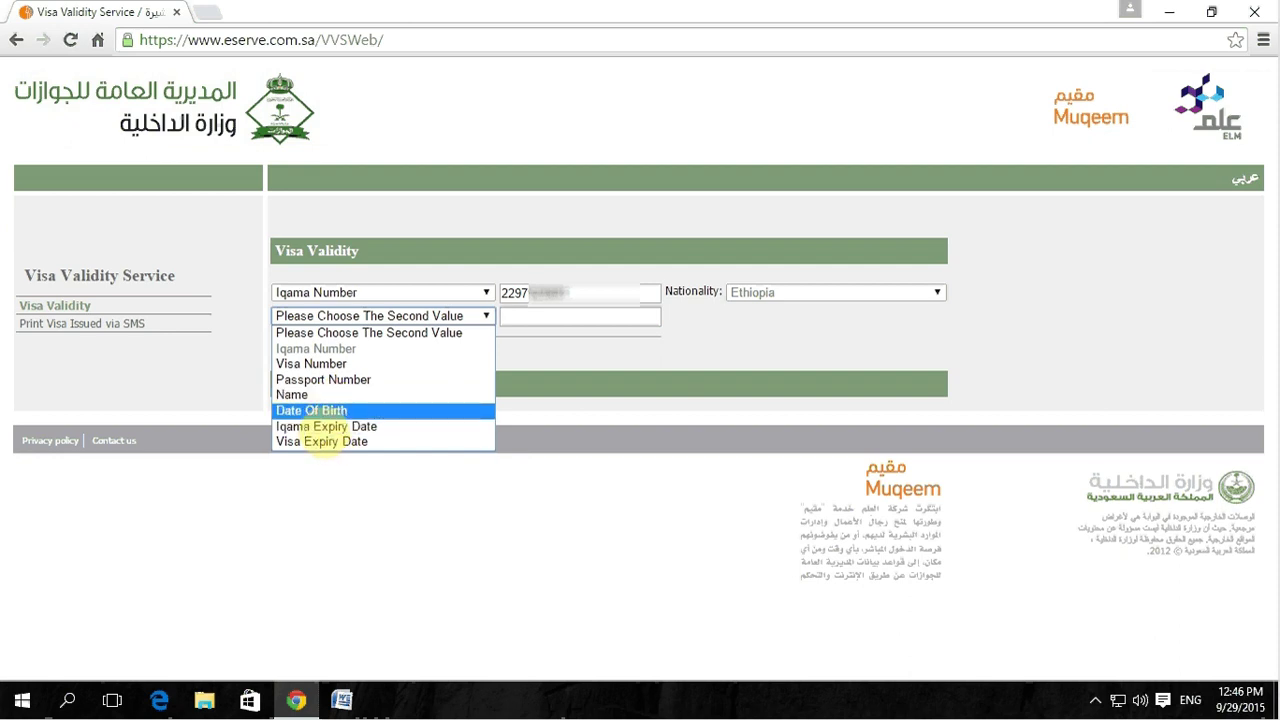
Step: Use Date Of Birth as the second value, enter the holder's birth date, and run Check
click(312, 411)
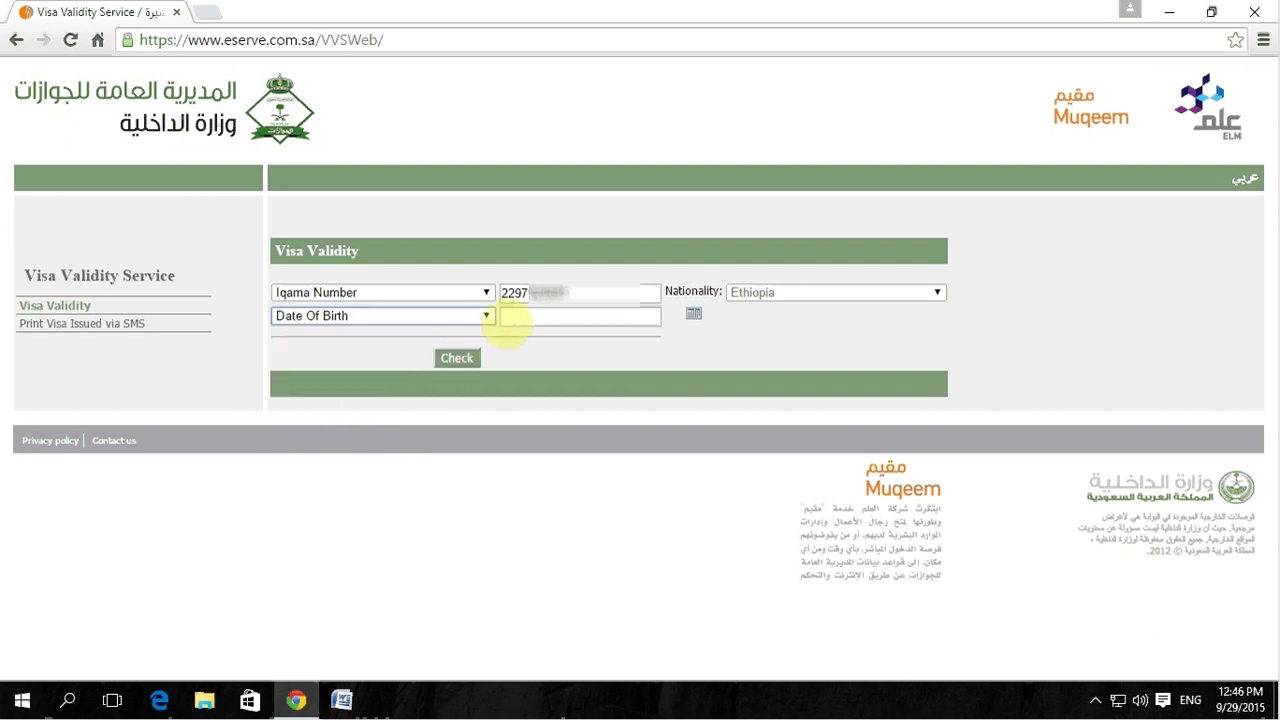
click(505, 318)
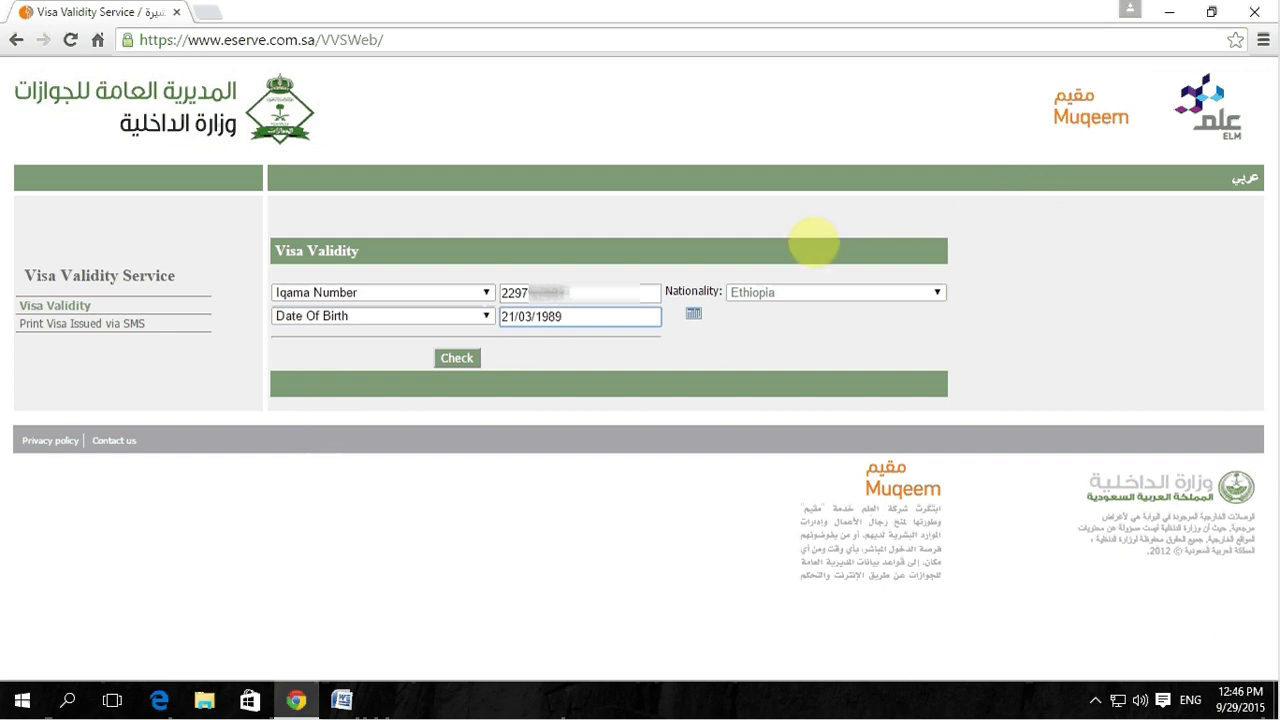
click(693, 314)
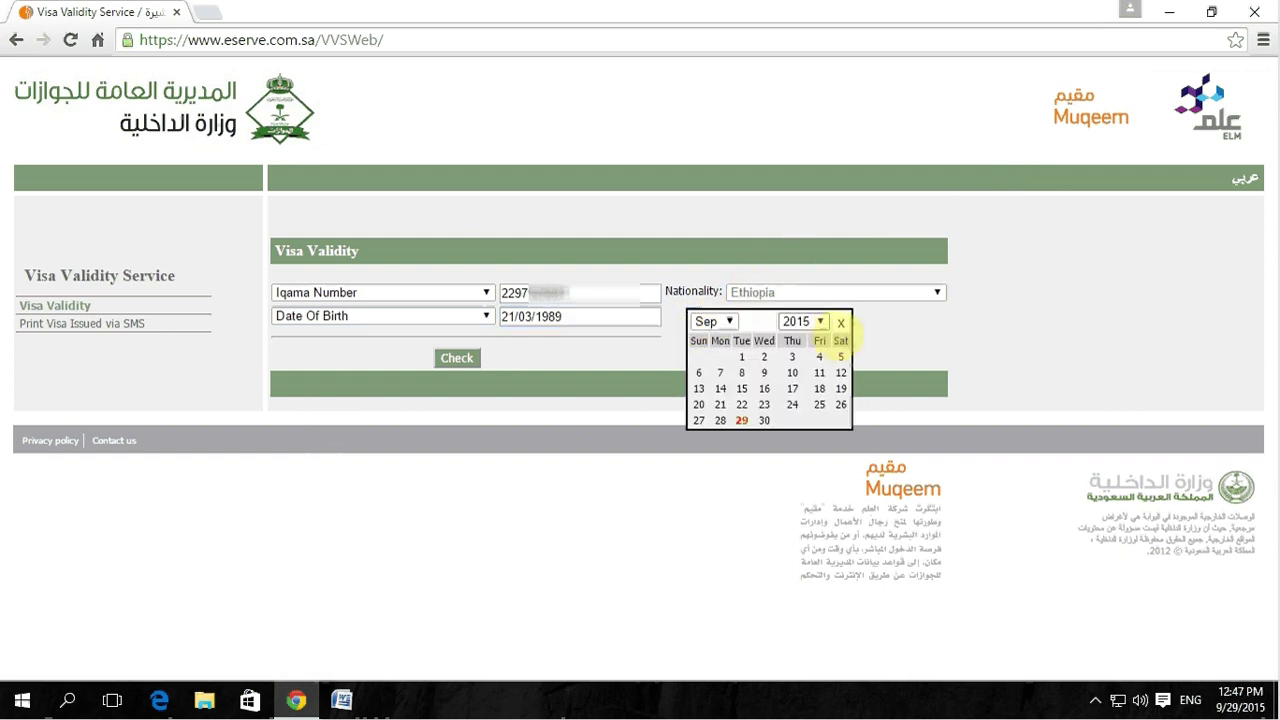
click(841, 322)
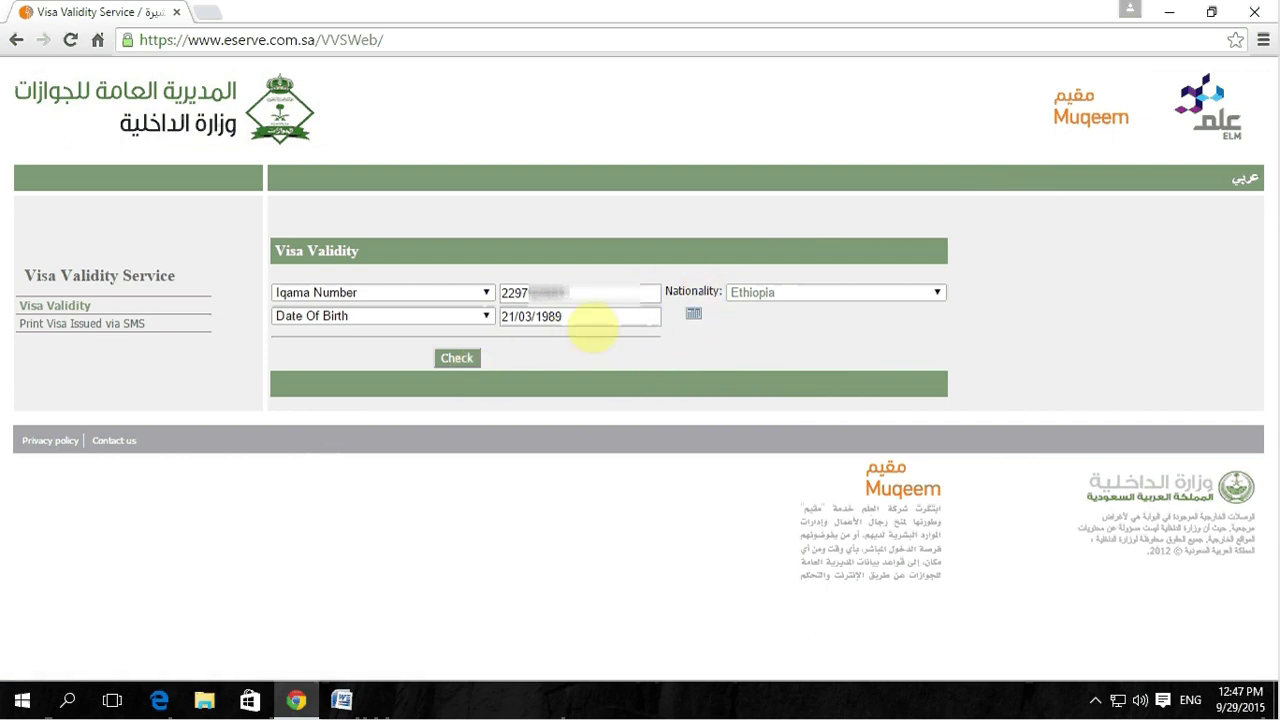
click(455, 360)
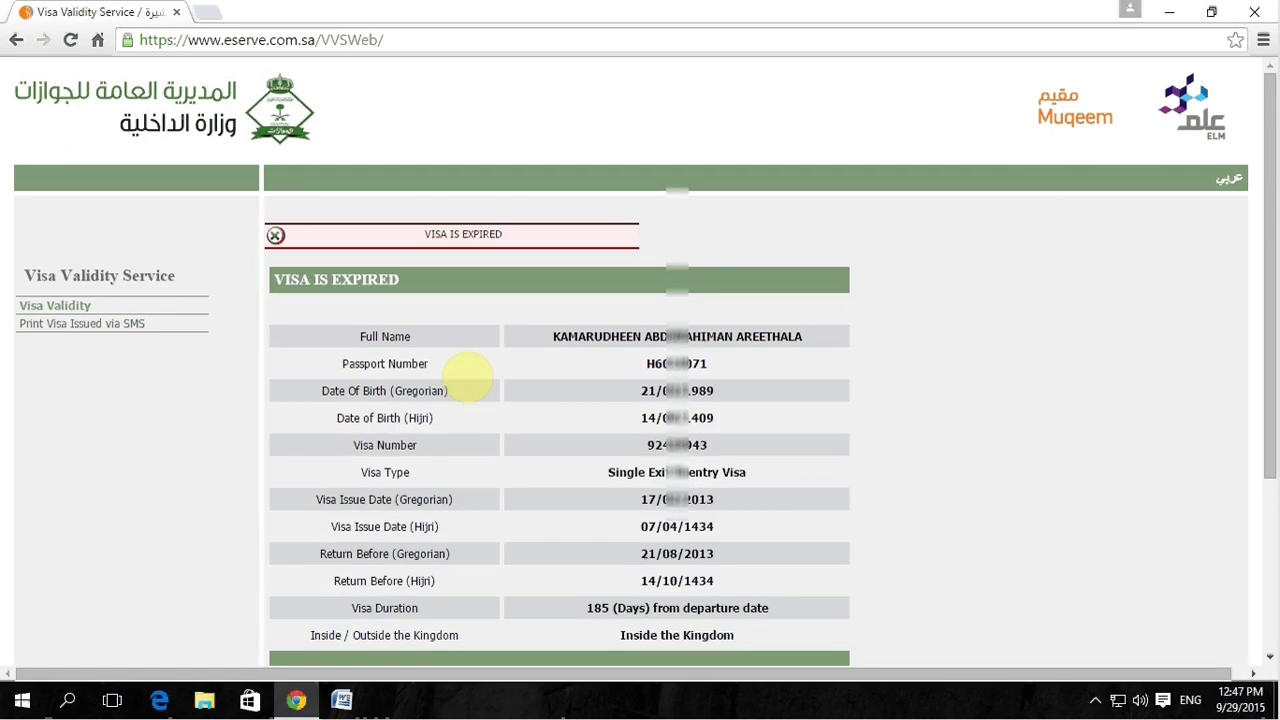
Step: Select the VISA IS EXPIRED banner, preview a printout of the result, then cancel printing
scroll(471, 368, down, 1)
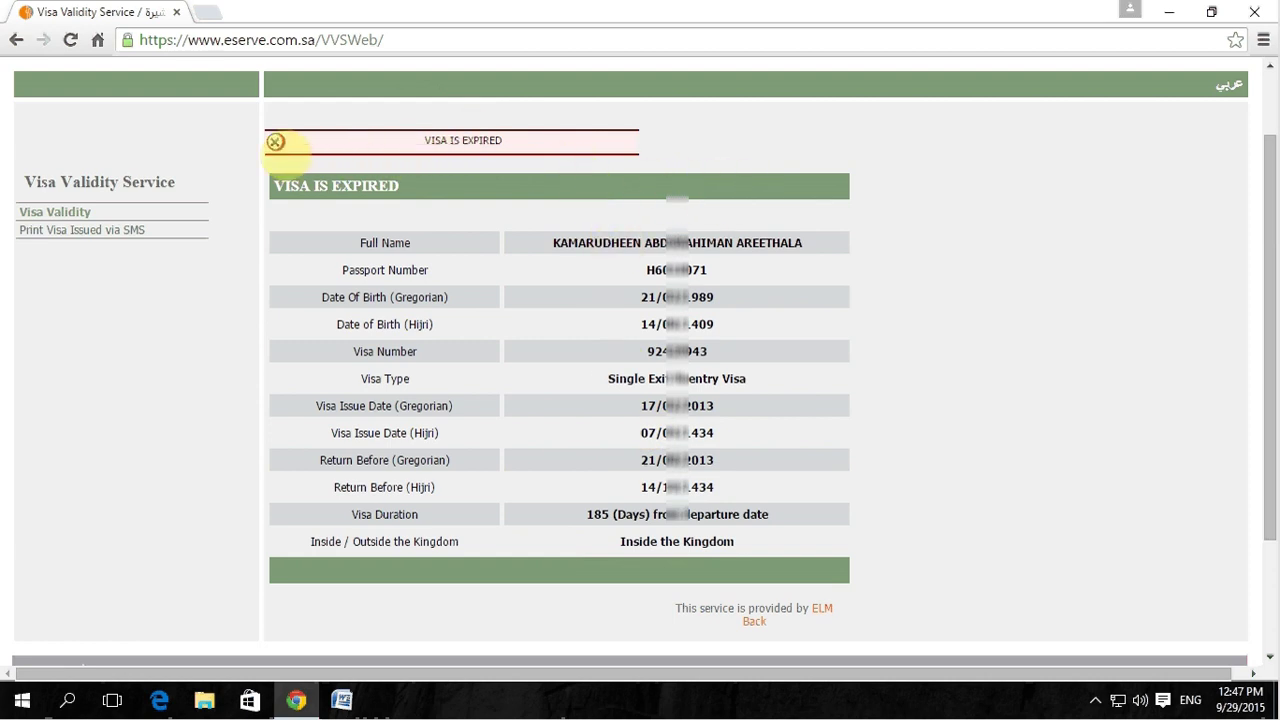
drag(557, 145, 428, 145)
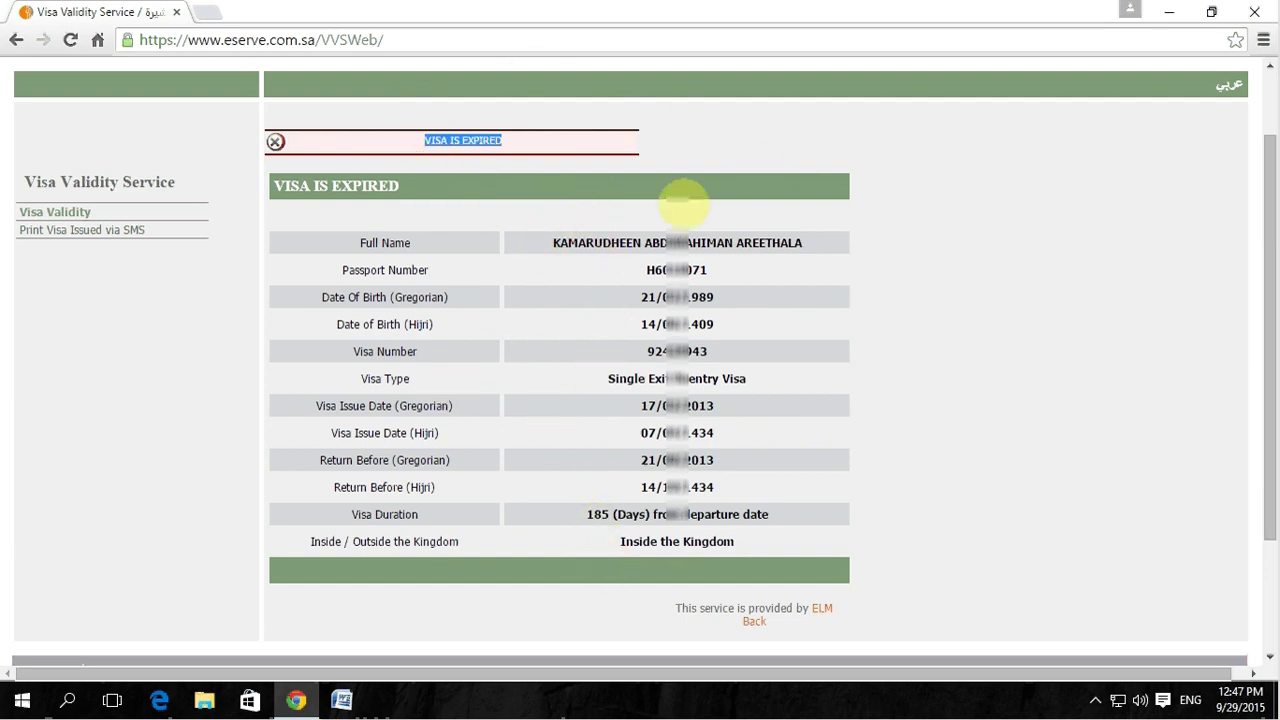
right_click(661, 155)
click(703, 270)
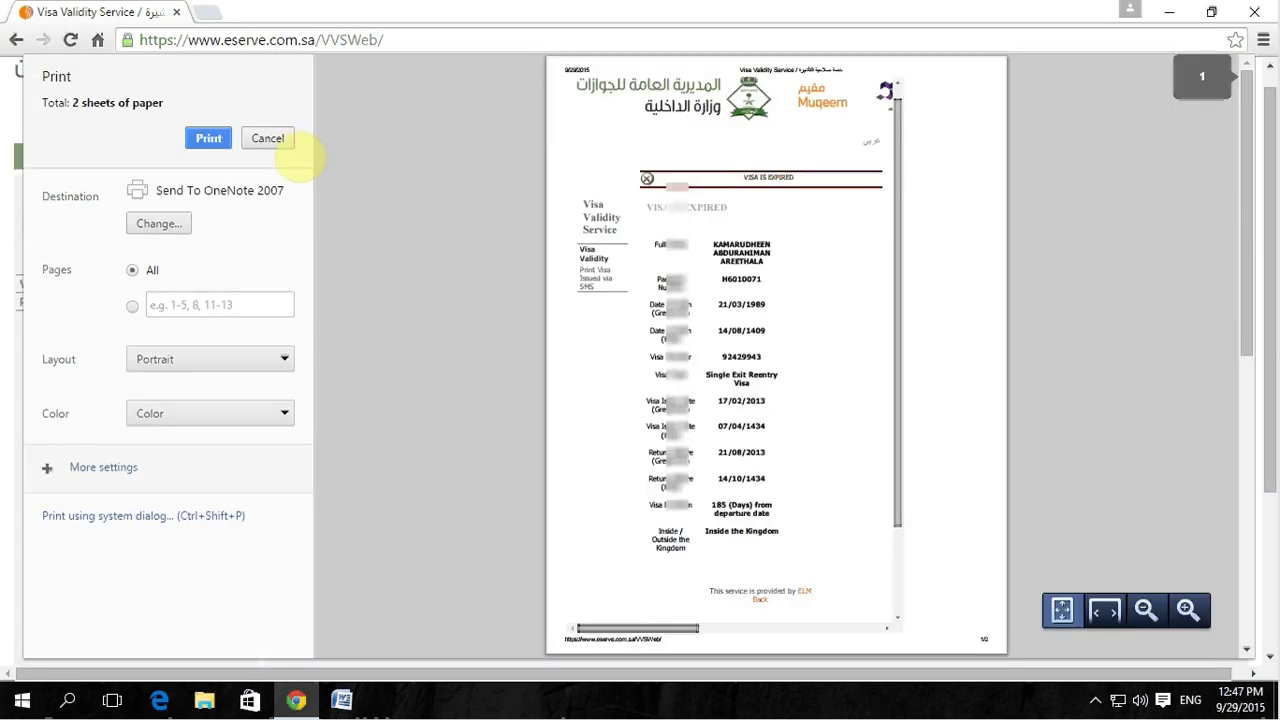
click(286, 143)
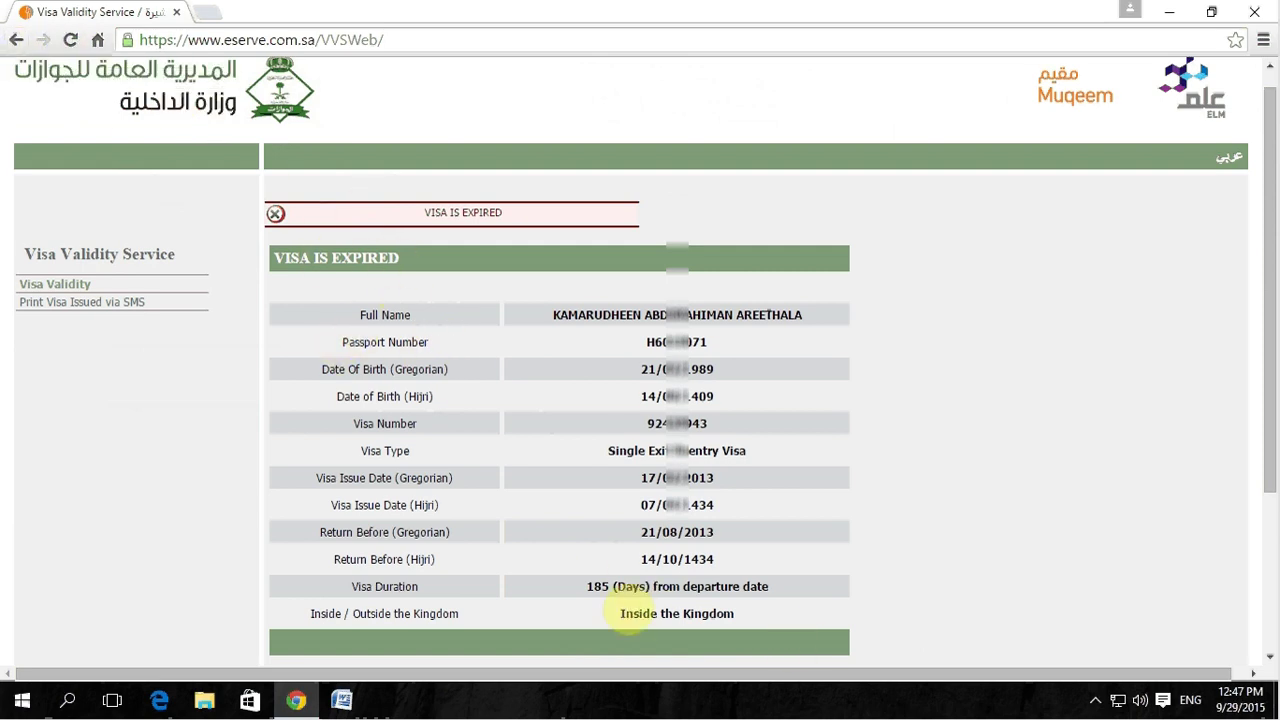
click(1095, 700)
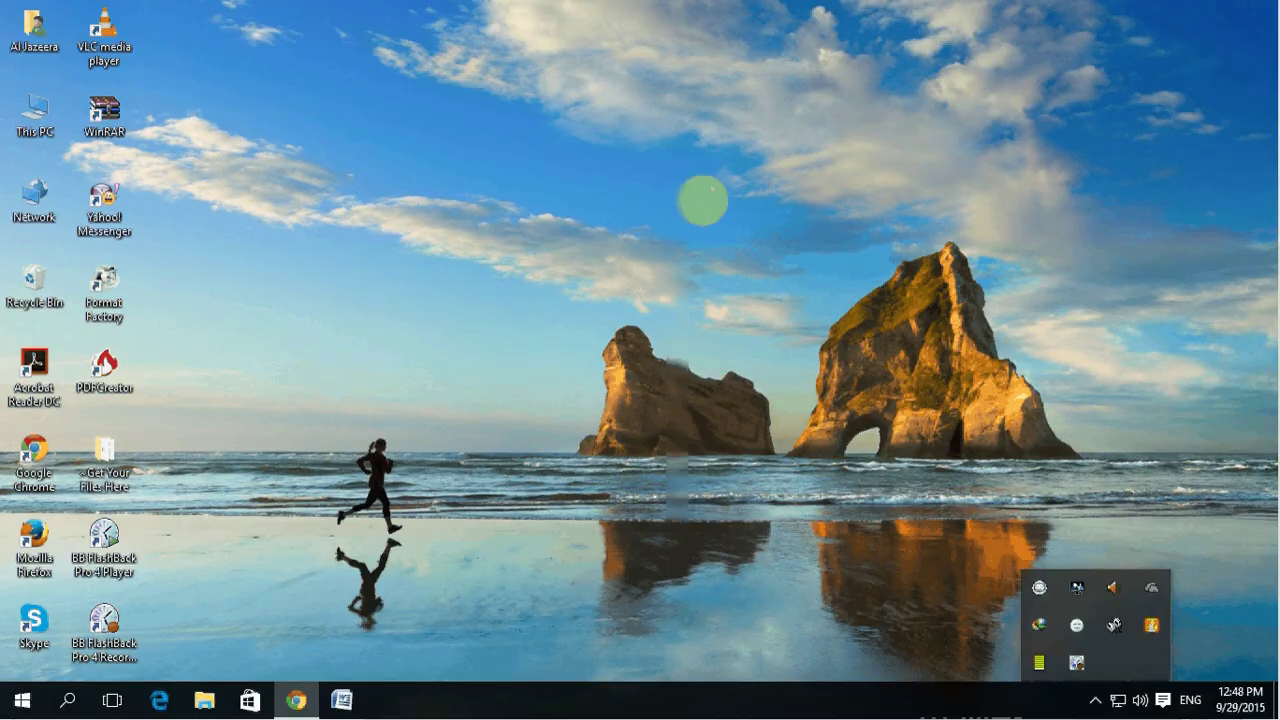
Step: Refresh the desktop, bring Chrome back, and navigate to moi.gov.sa
right_click(388, 157)
click(414, 210)
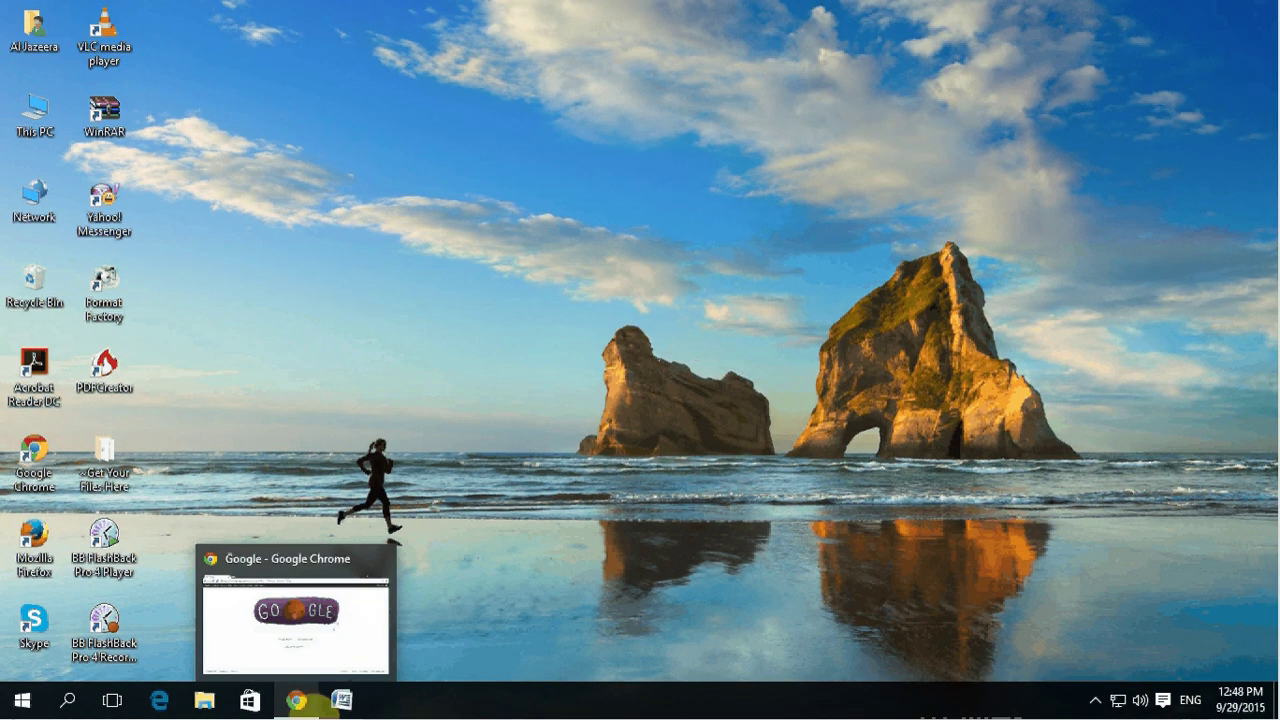
click(312, 704)
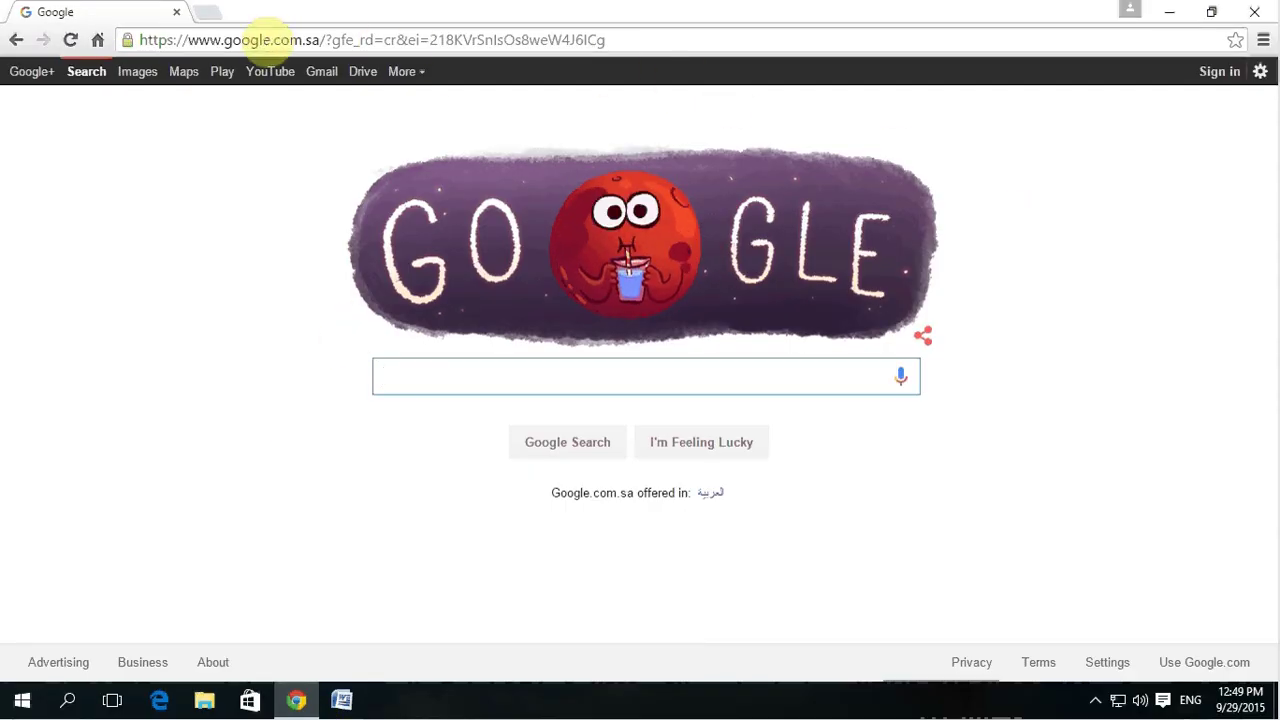
click(272, 40)
text(moi)
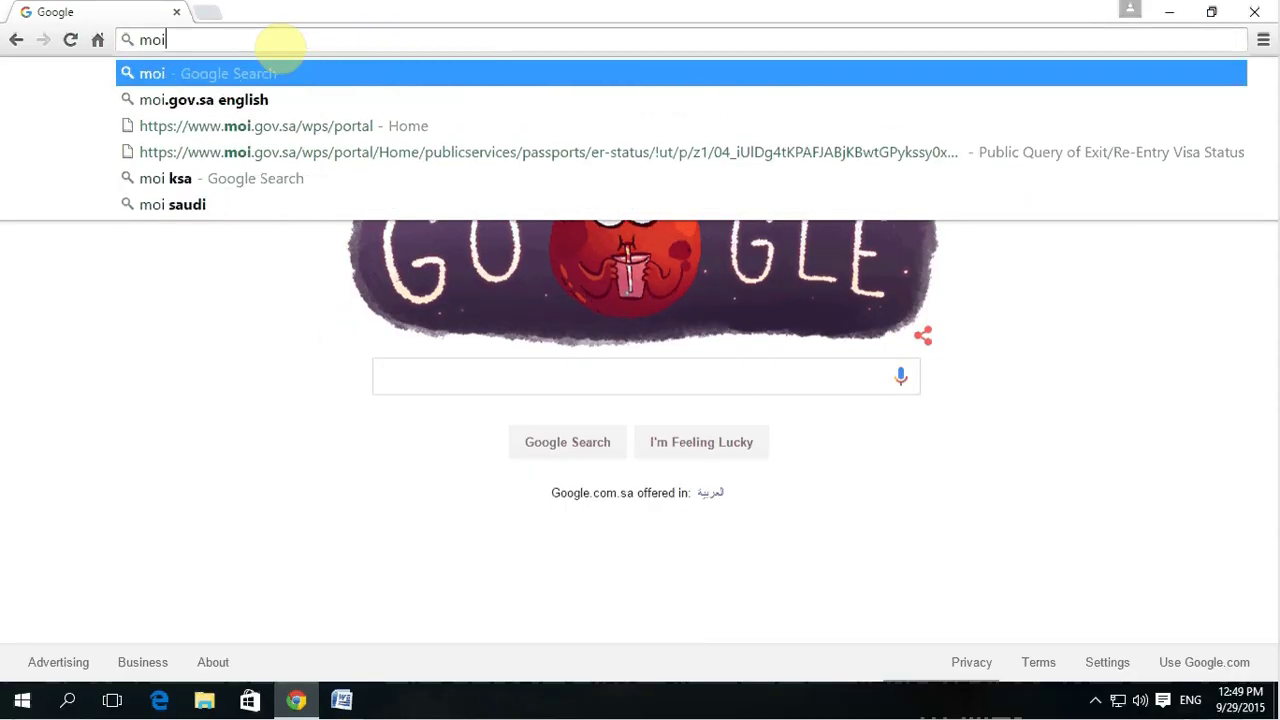
text(.gov)
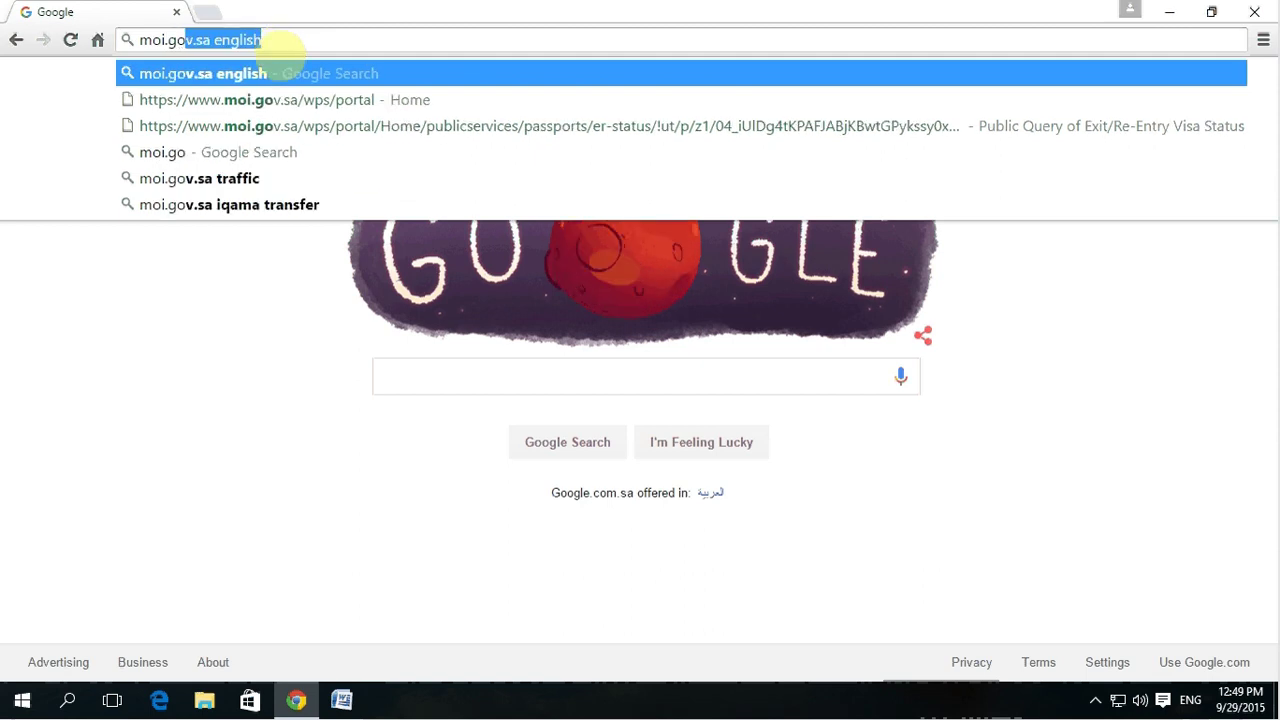
text(.sa)
key(Return)
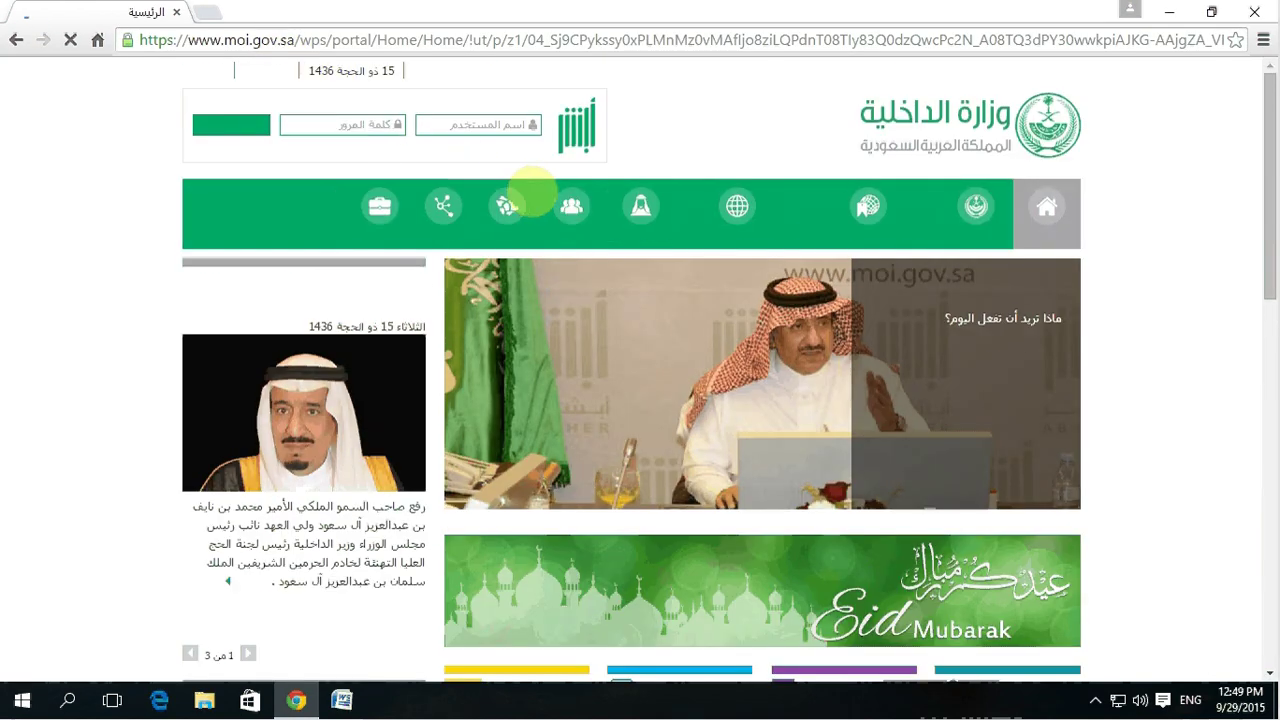
Step: Switch the MOI portal to English and open Public Query of Exit/Re-Entry Visa Status under Passports
click(204, 70)
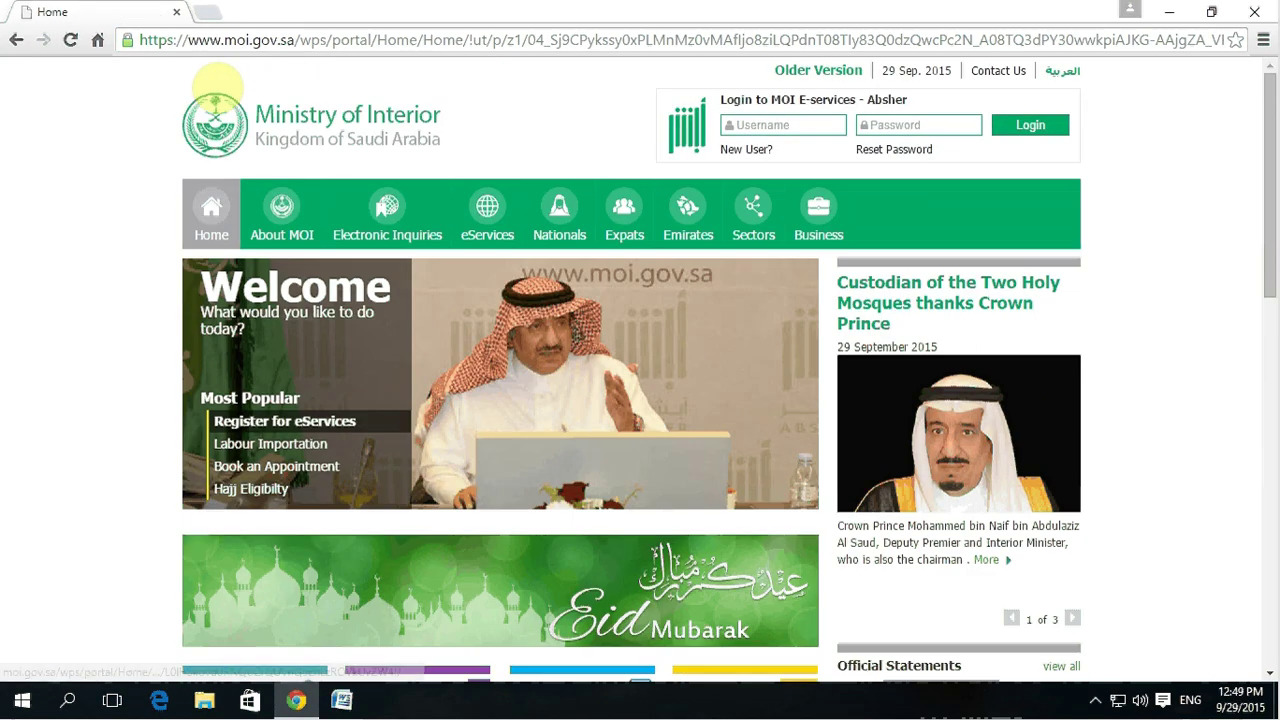
scroll(63, 437, down, 4)
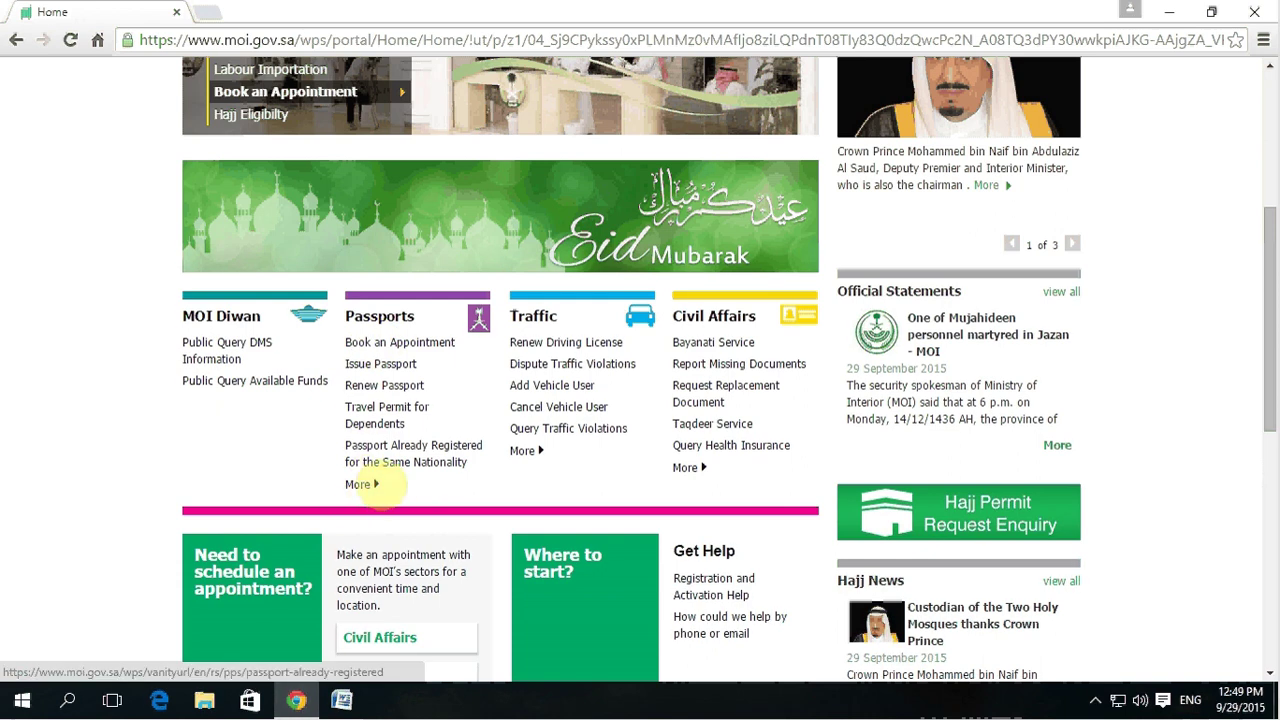
click(370, 484)
scroll(380, 510, down, 5)
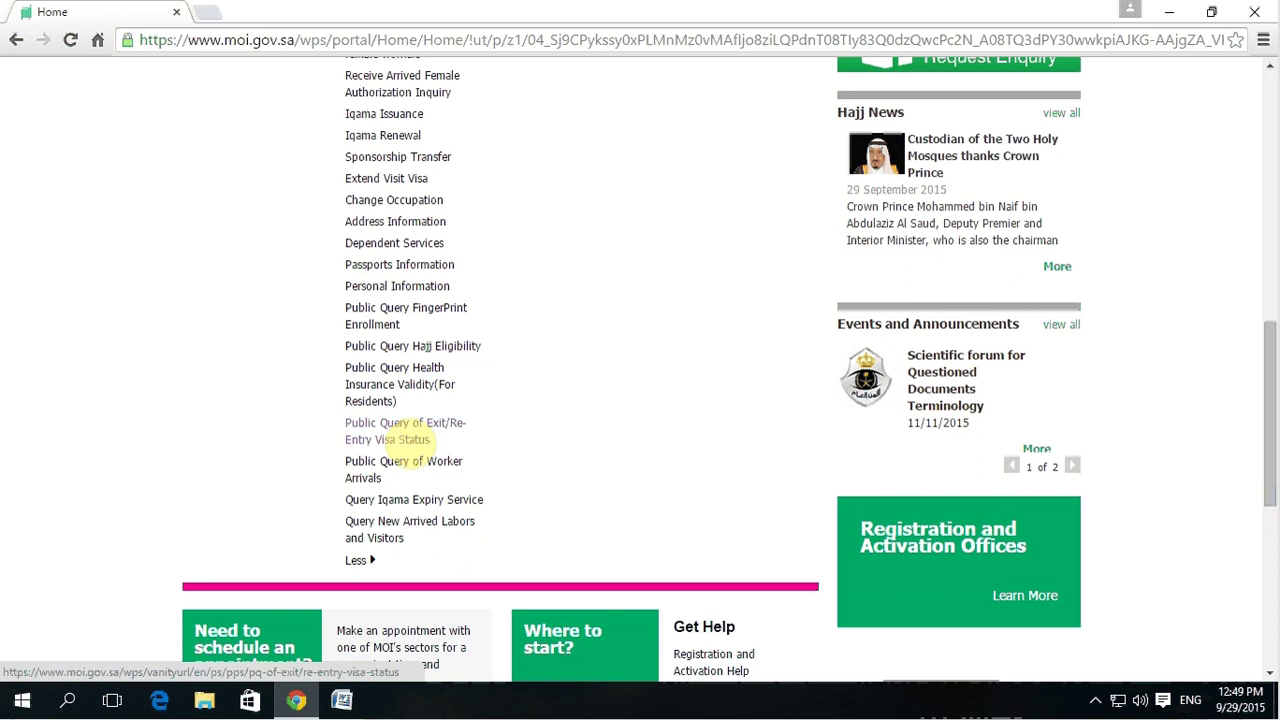
click(398, 426)
Step: Enter the Iqama number and Sponsor ID in the visa query form
scroll(540, 445, down, 1)
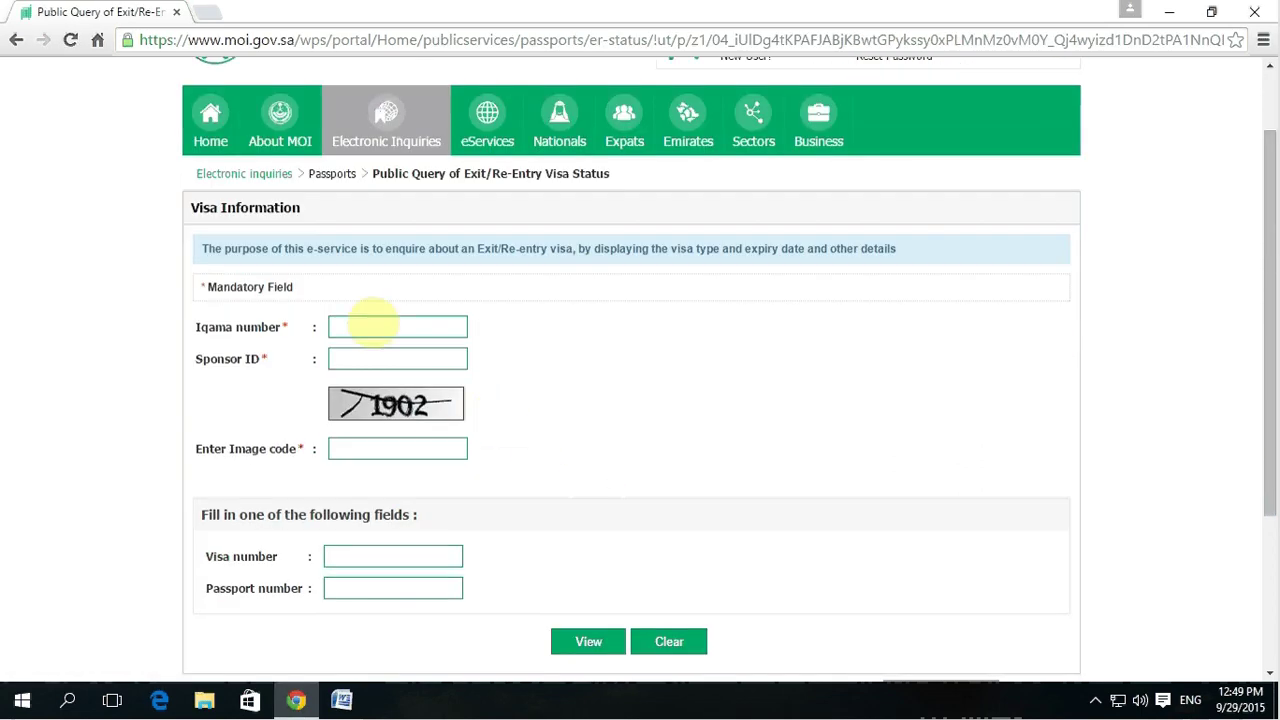
click(370, 327)
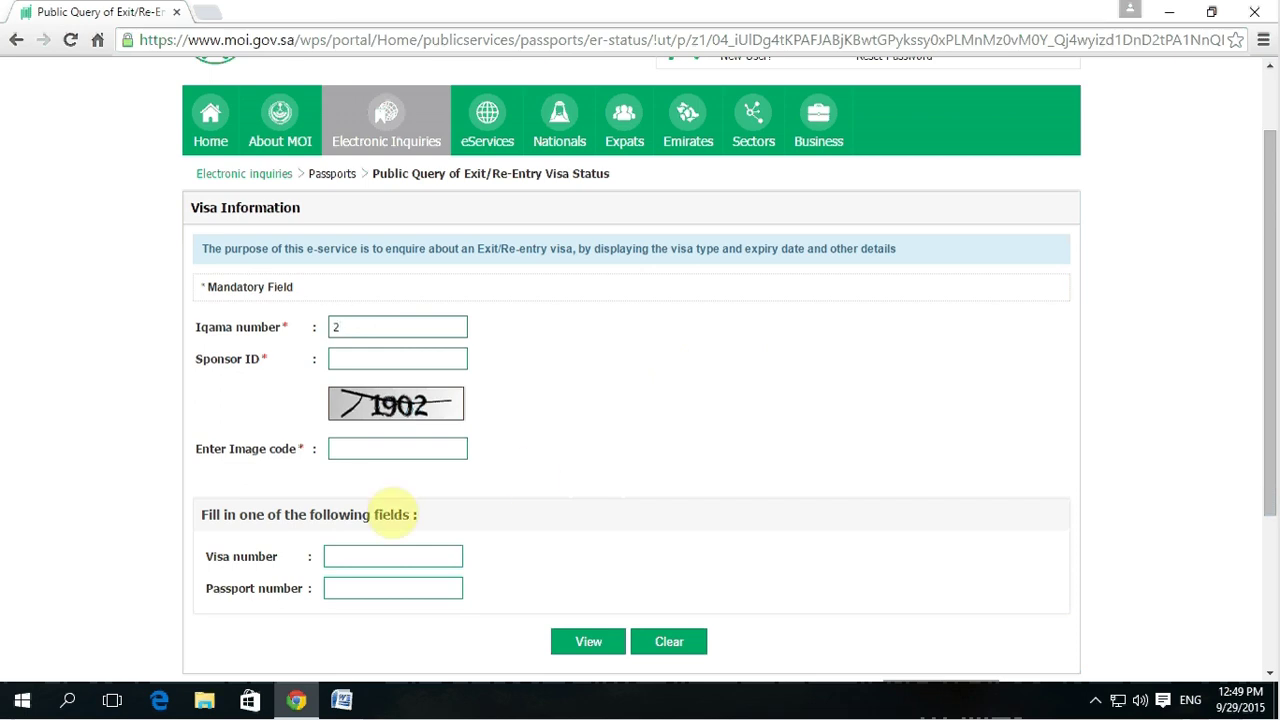
click(335, 357)
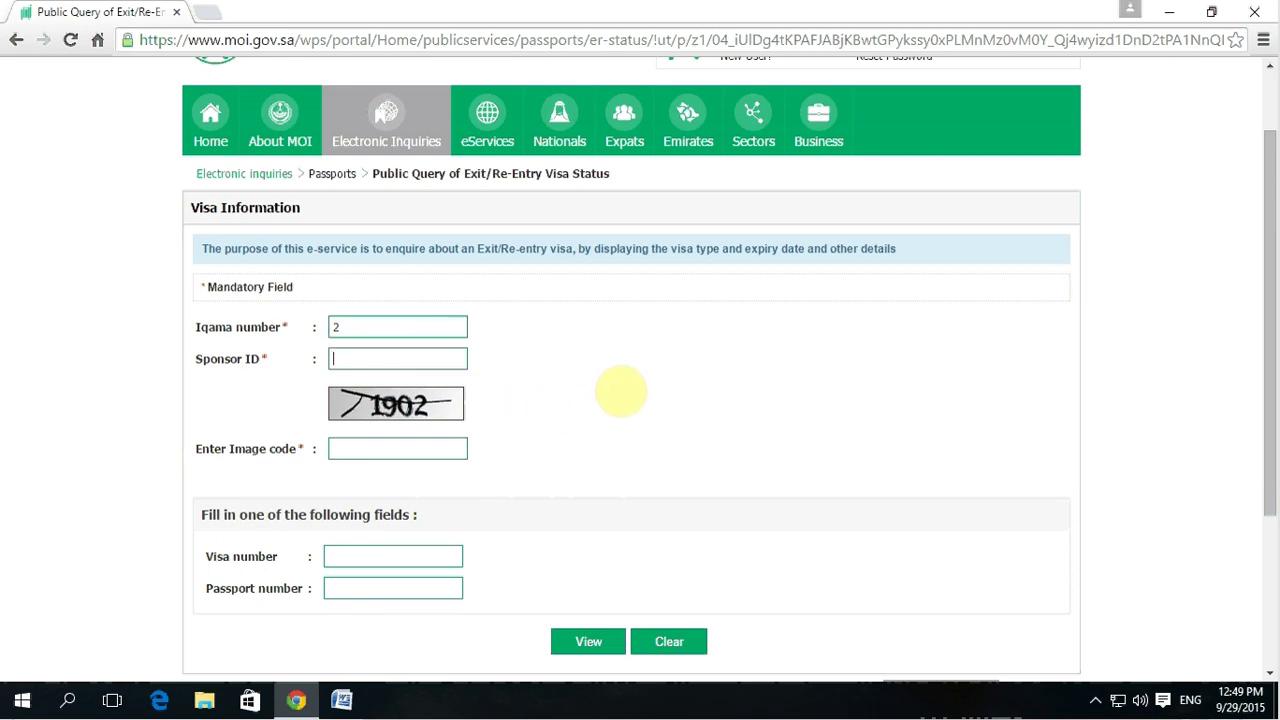
scroll(620, 390, down, 1)
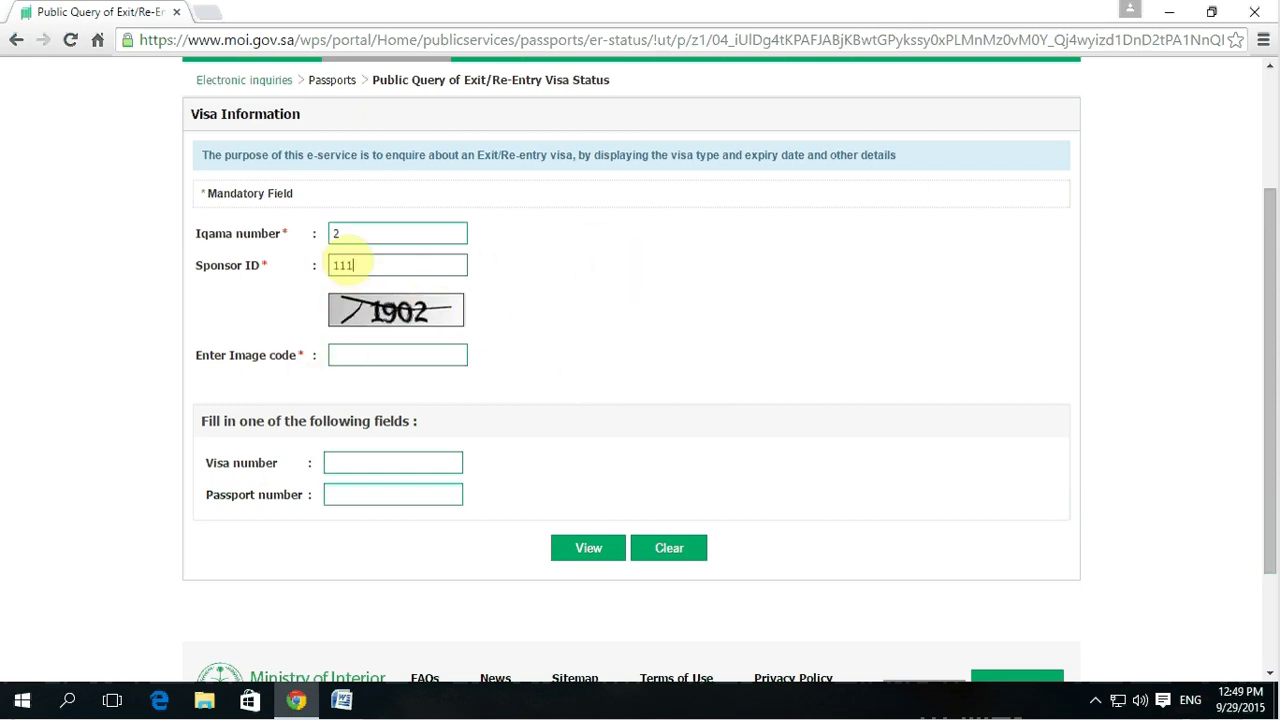
Step: Enter the image verification code and visa number, then submit the query with View
click(337, 355)
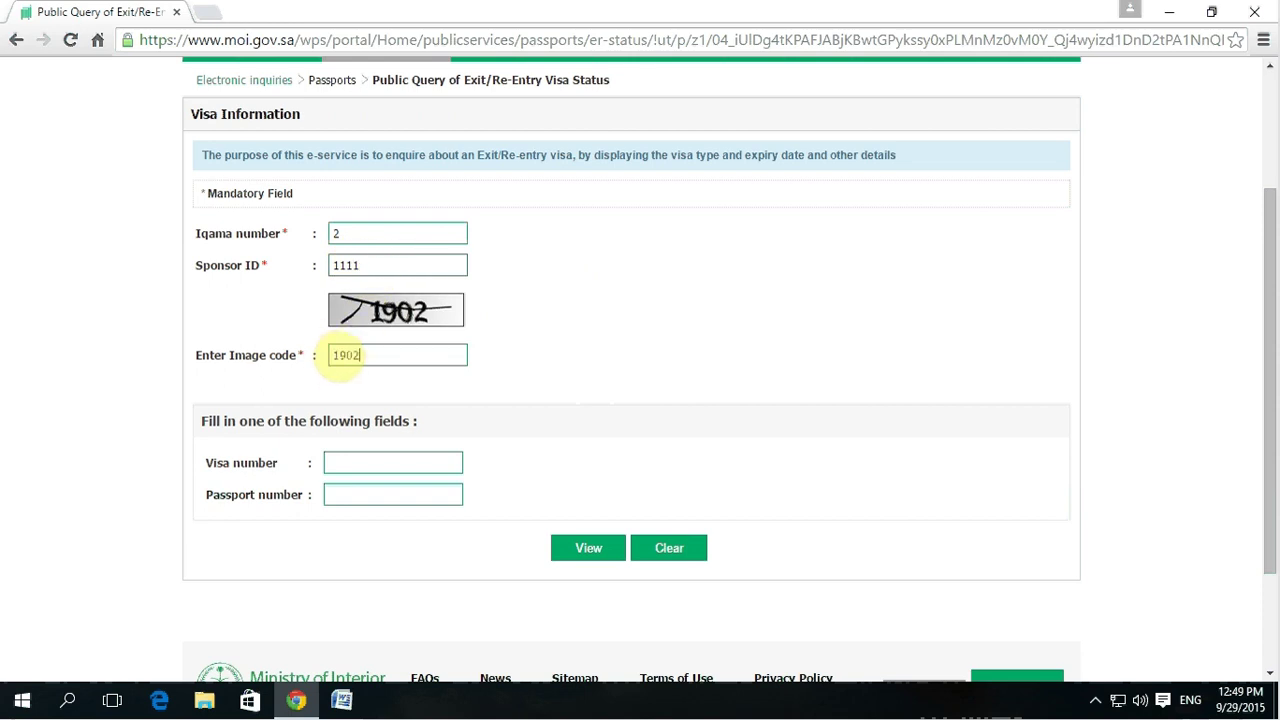
click(337, 488)
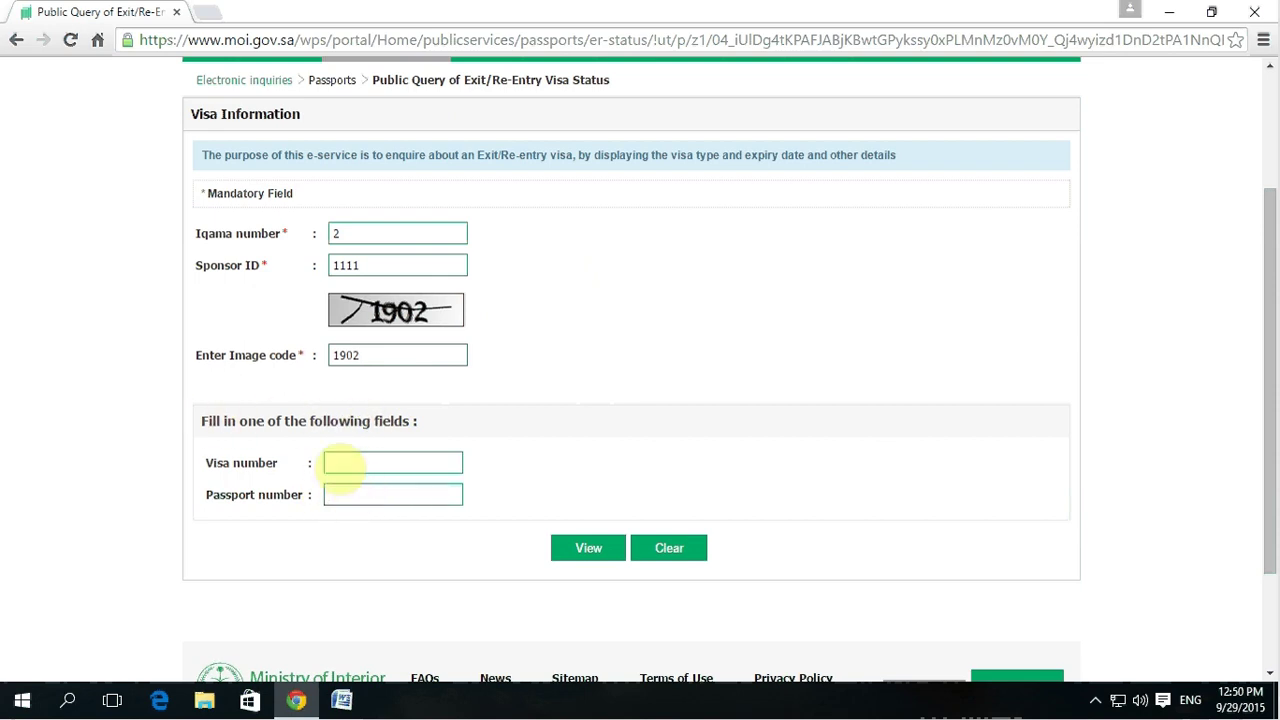
click(331, 494)
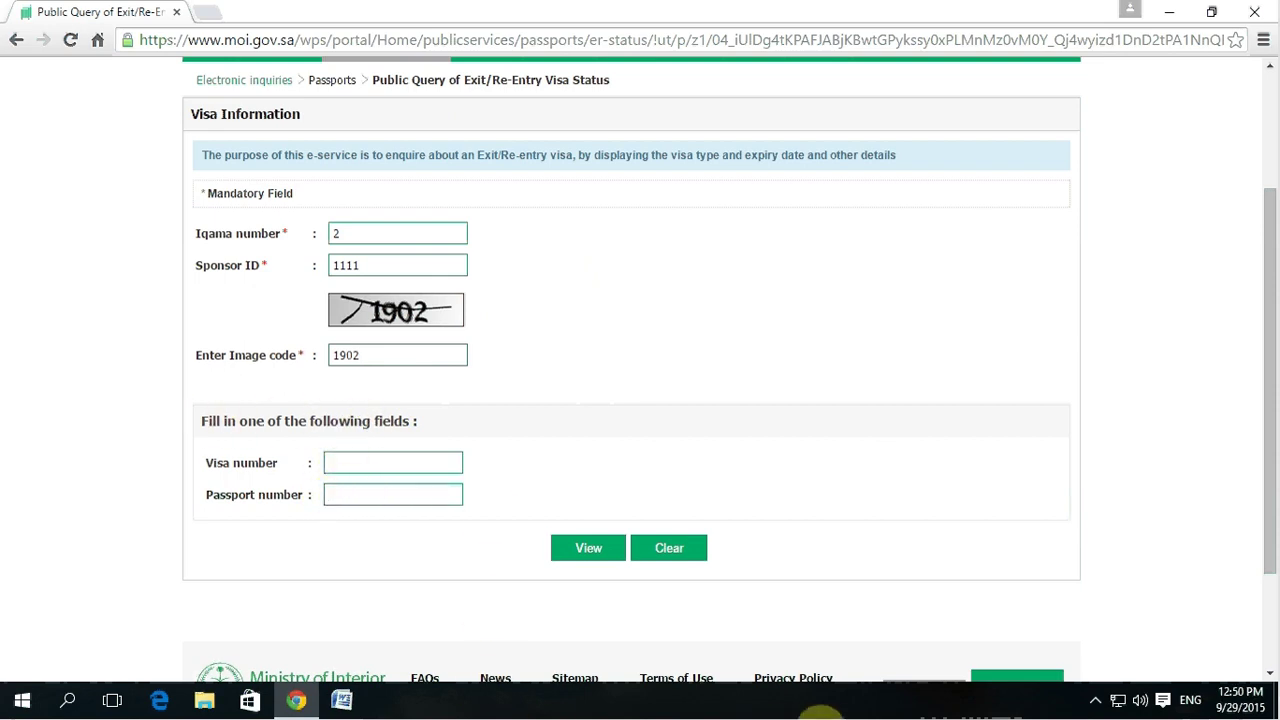
click(1095, 700)
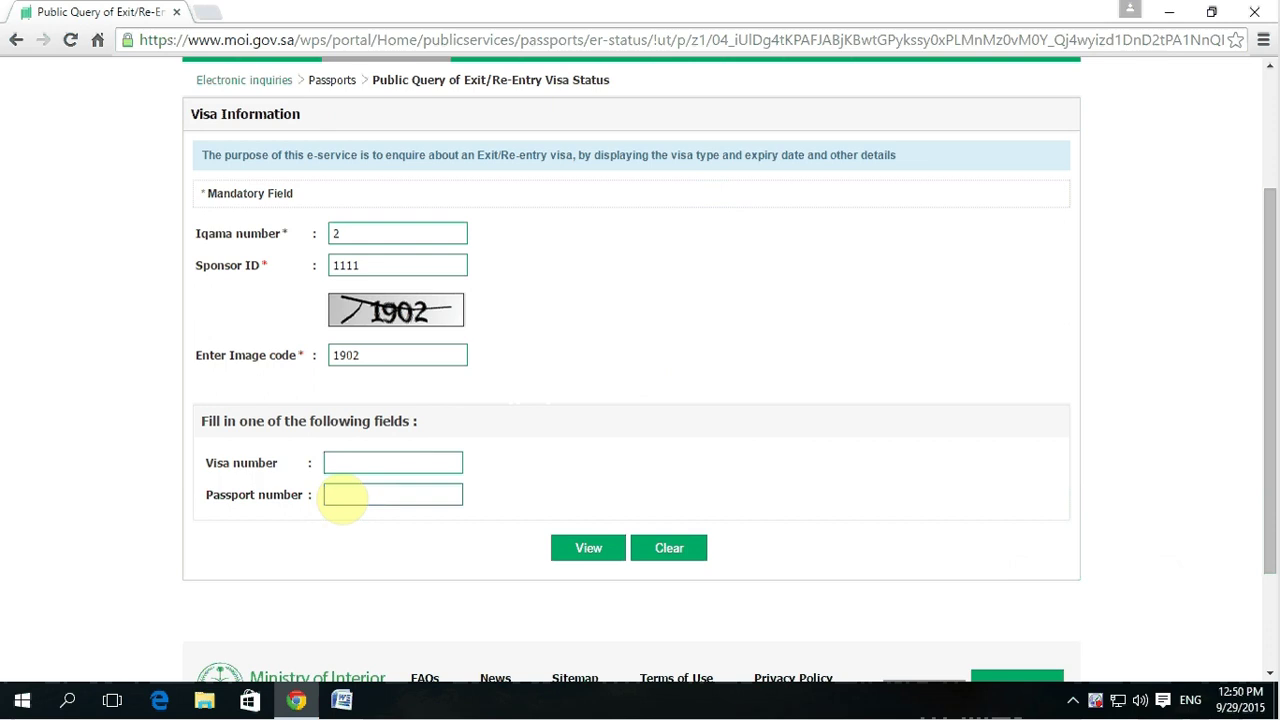
click(338, 462)
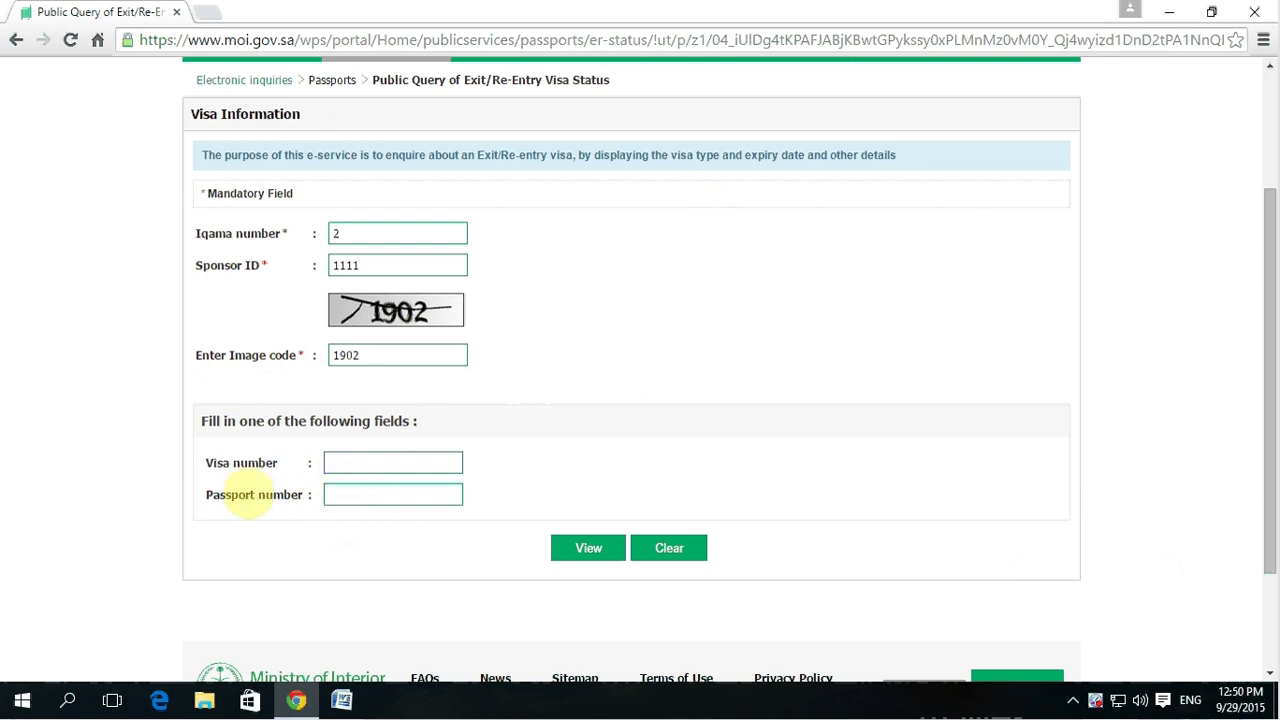
drag(205, 494, 334, 494)
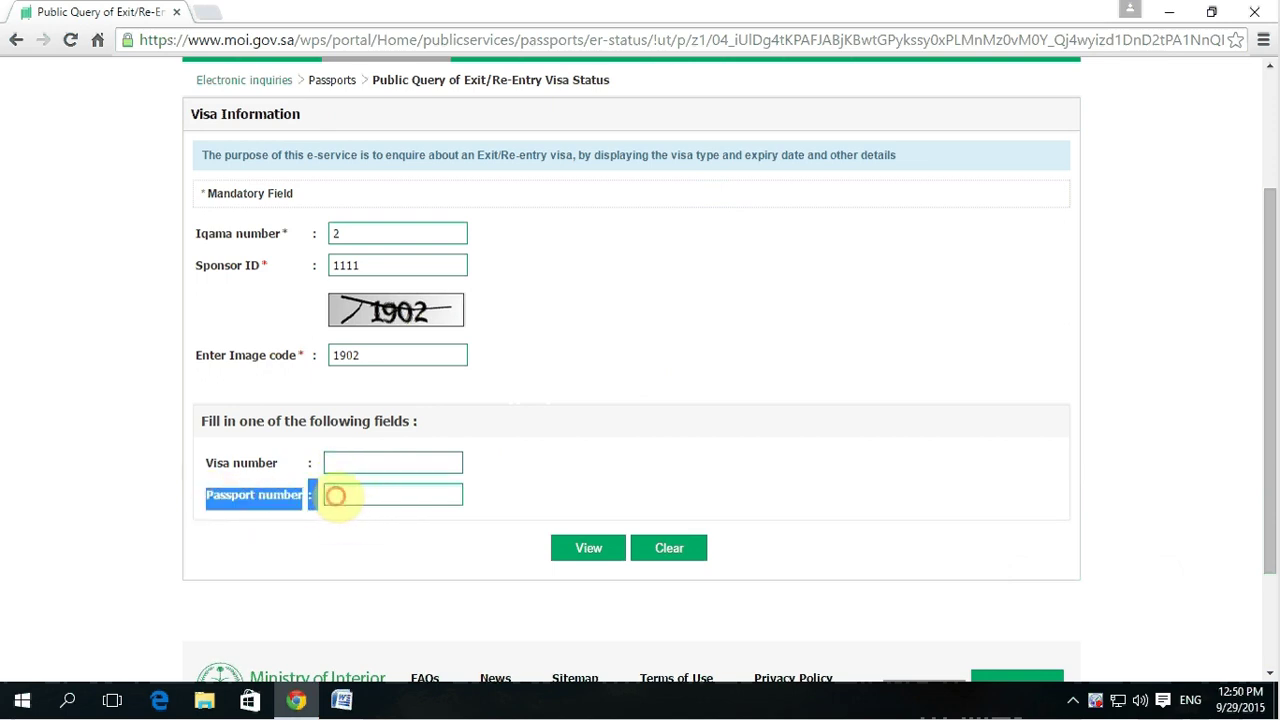
click(585, 550)
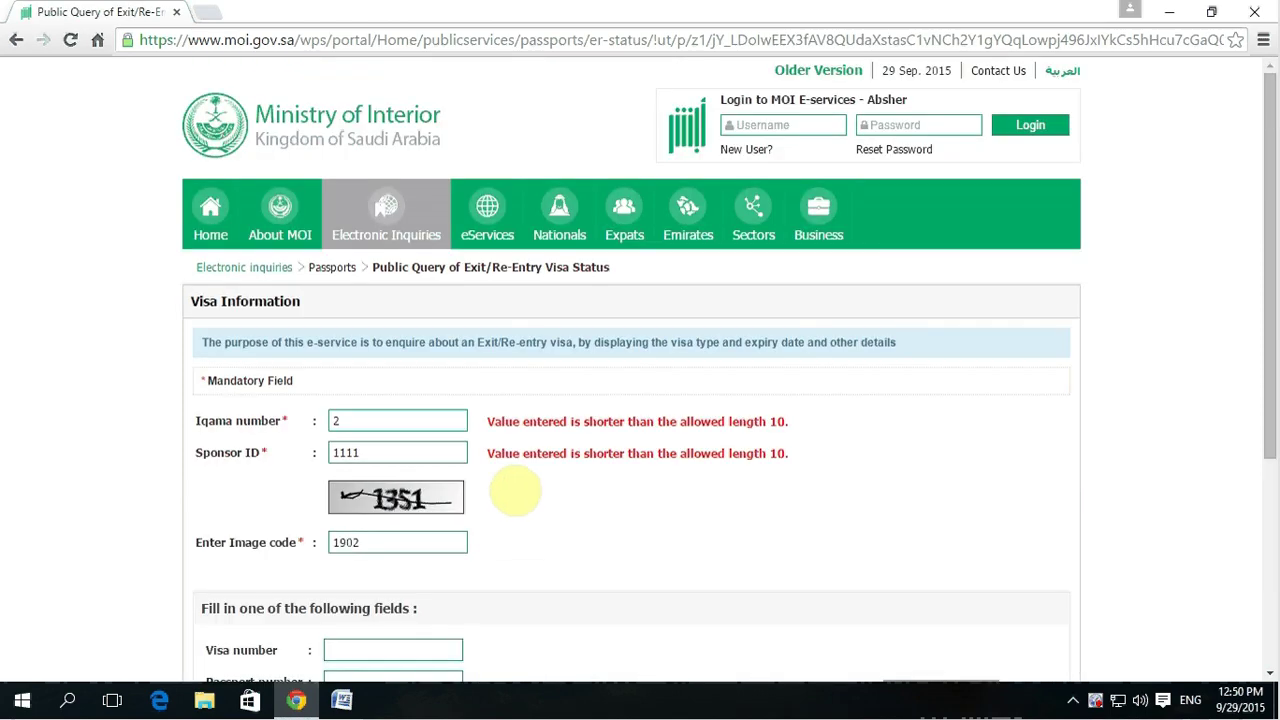
scroll(514, 486, down, 3)
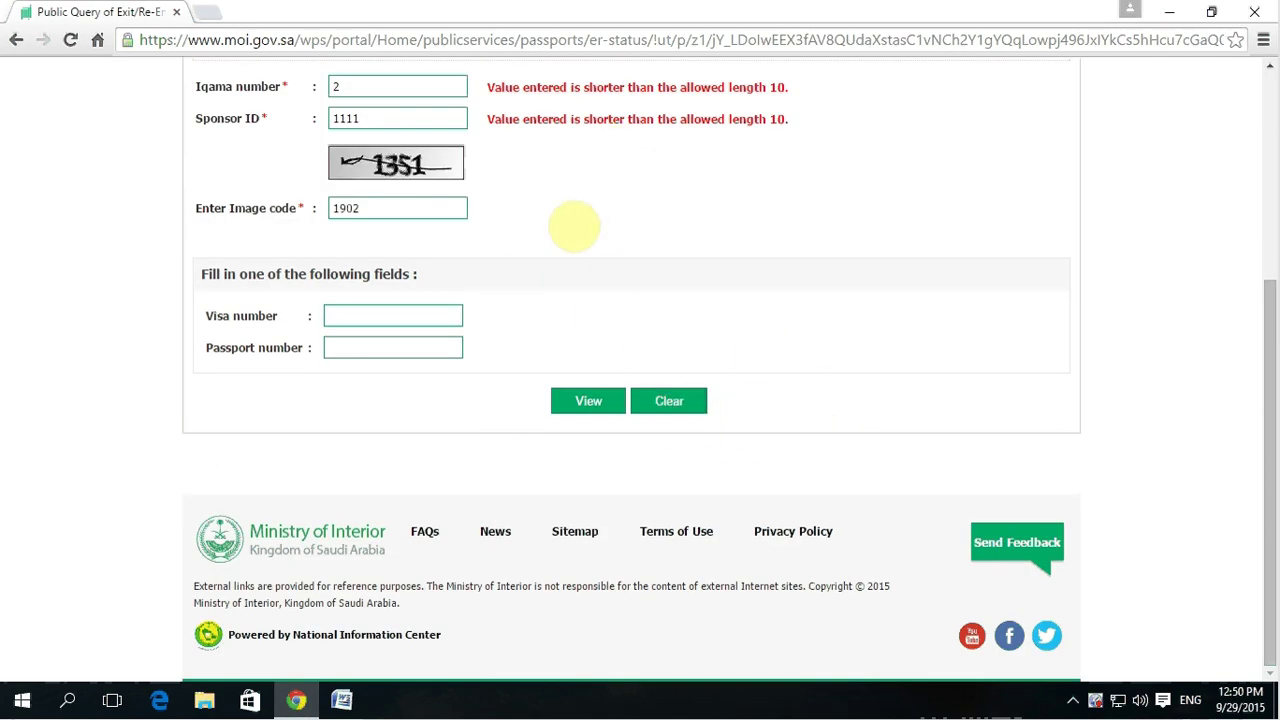
scroll(578, 220, up, 2)
scroll(605, 262, down, 1)
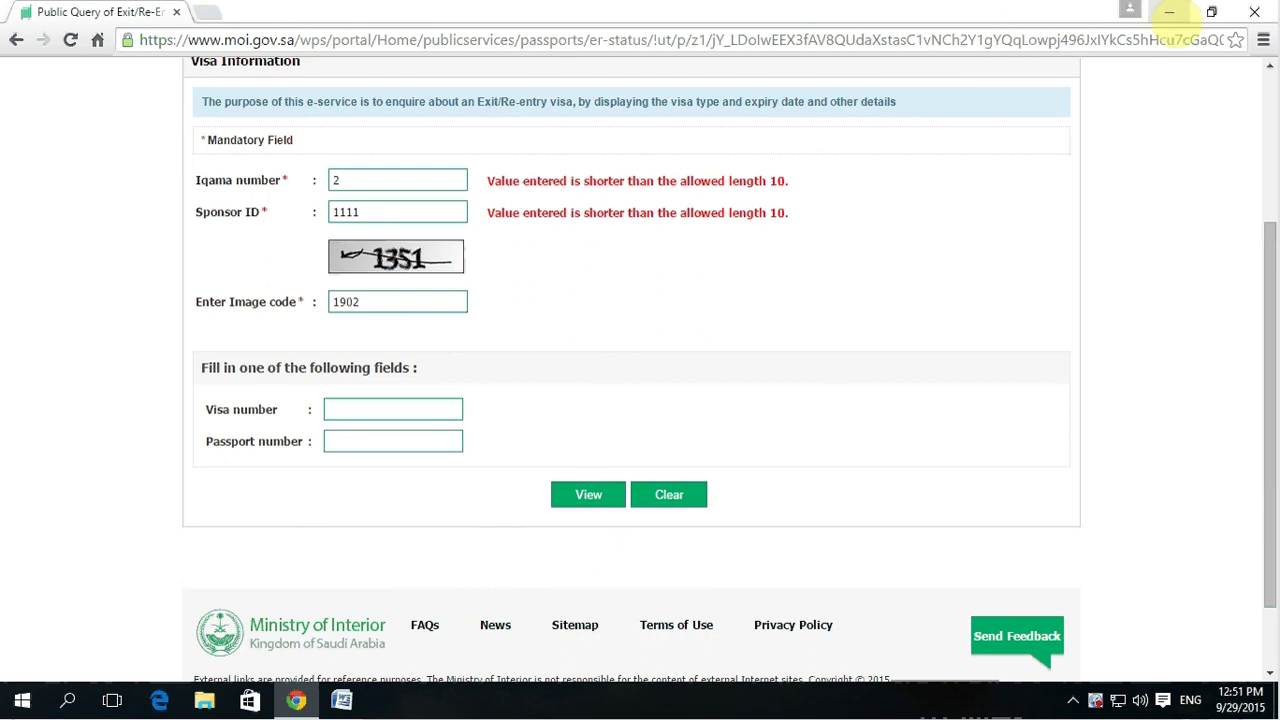
click(190, 40)
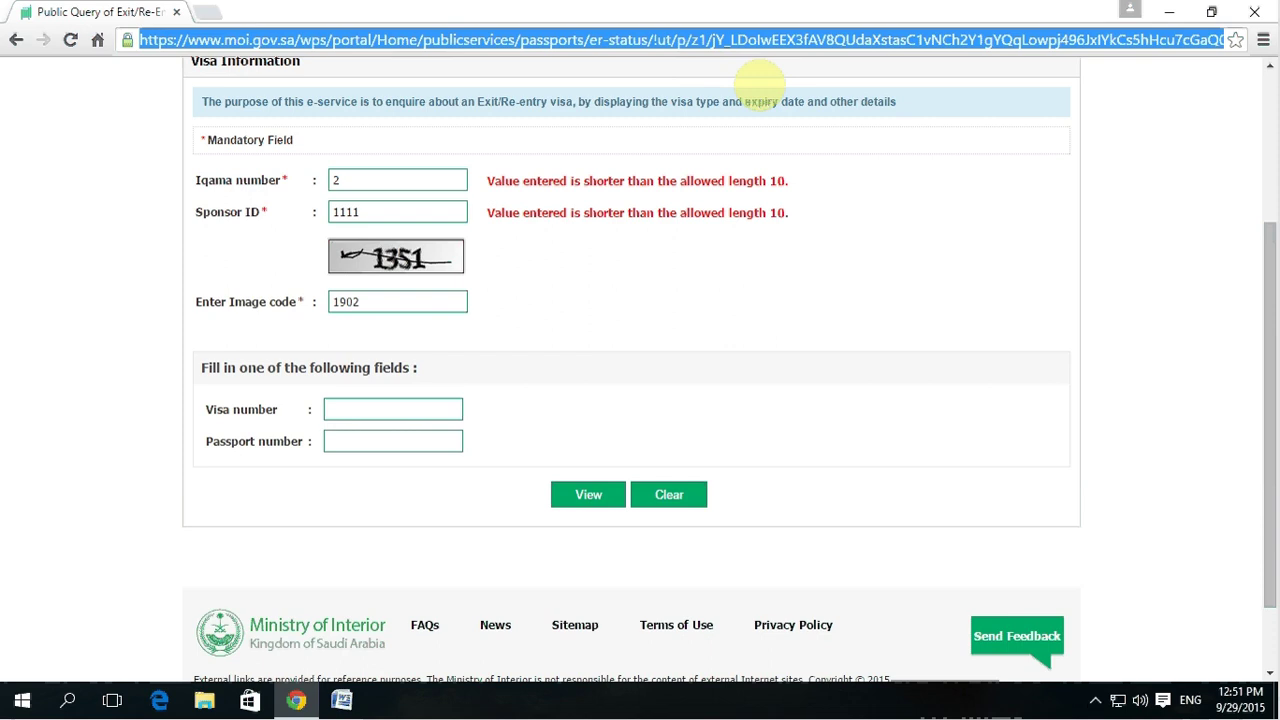
Step: Go to mol.gov.sa and open the expatriate employee inquiry page from the e-services menu
text(mol)
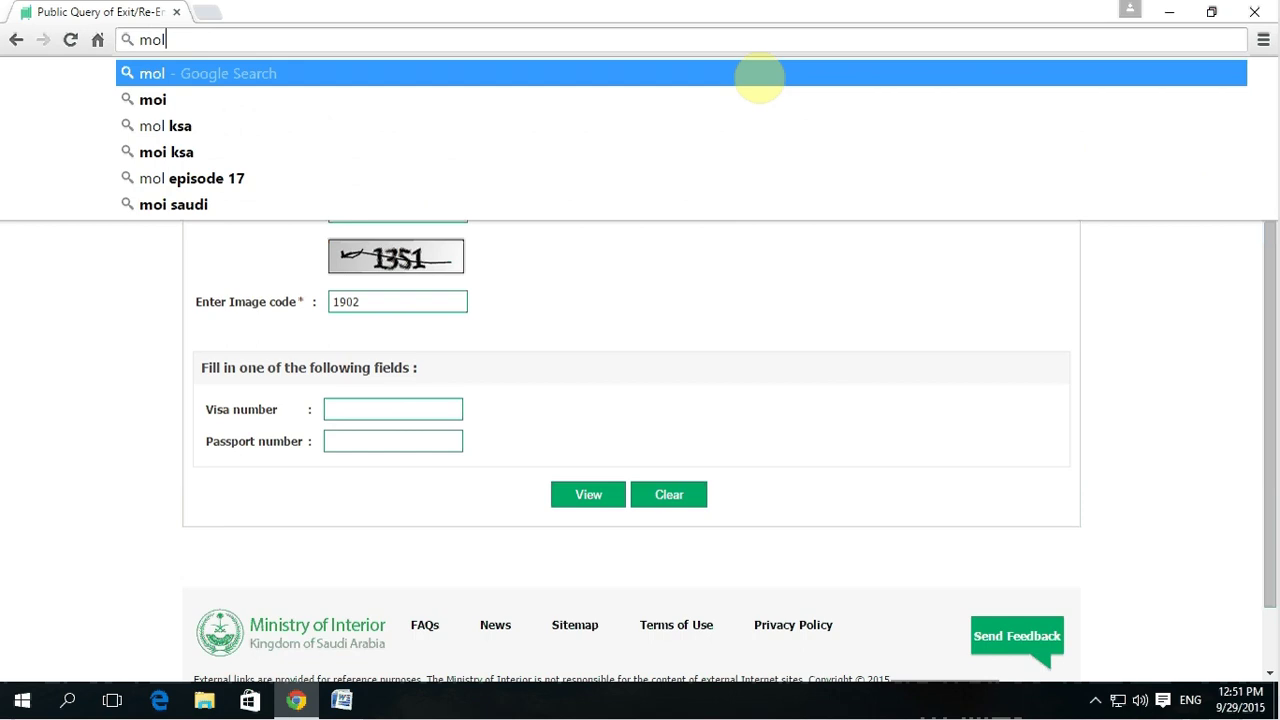
text(.g)
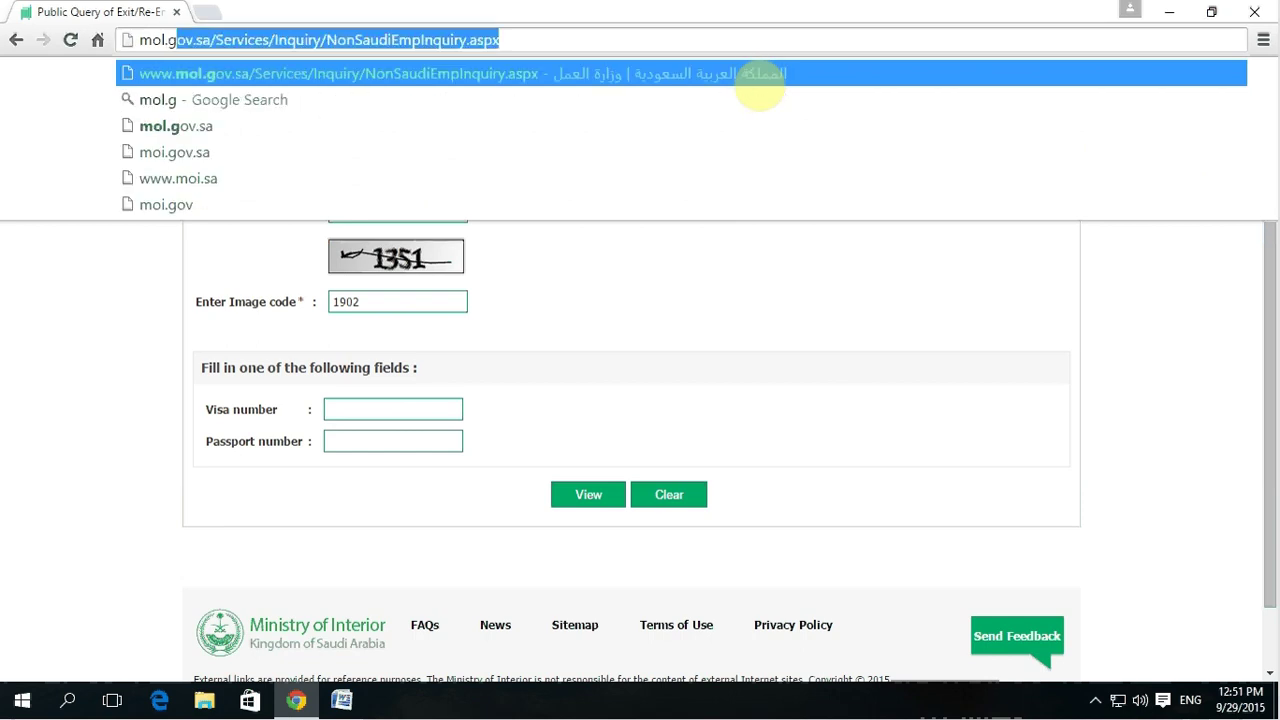
text(ov)
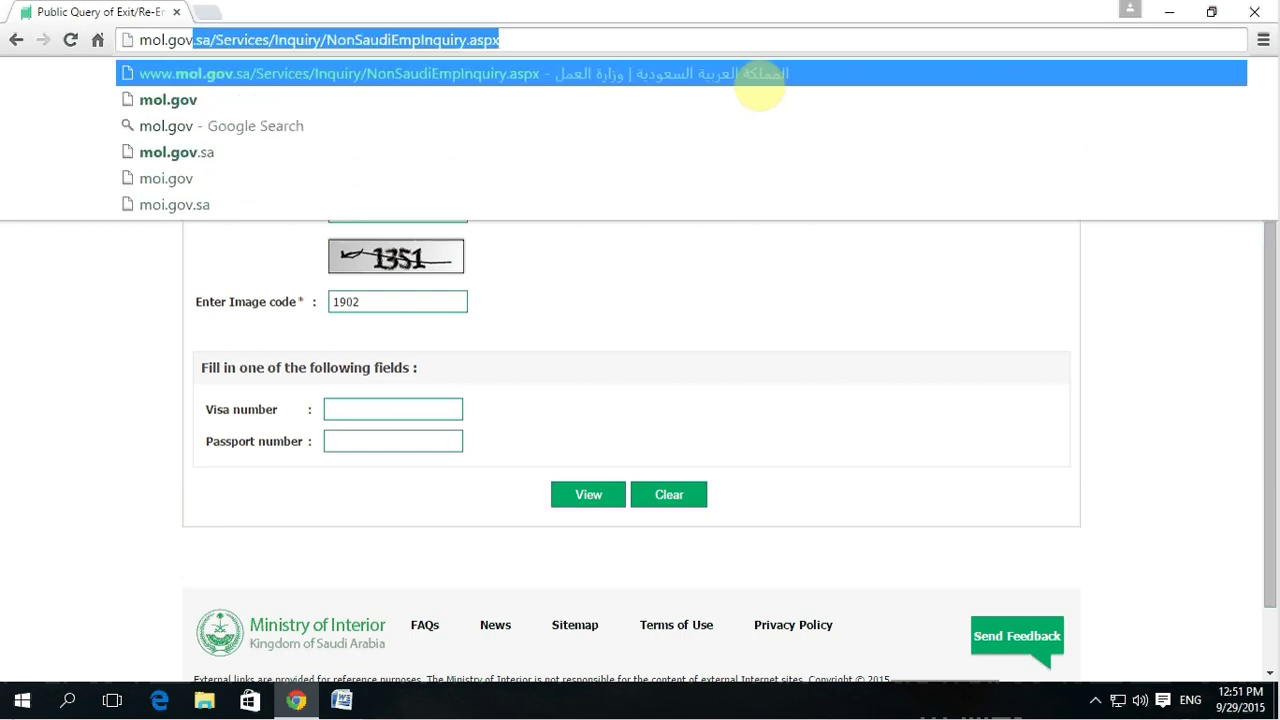
text(.sa)
key(Return)
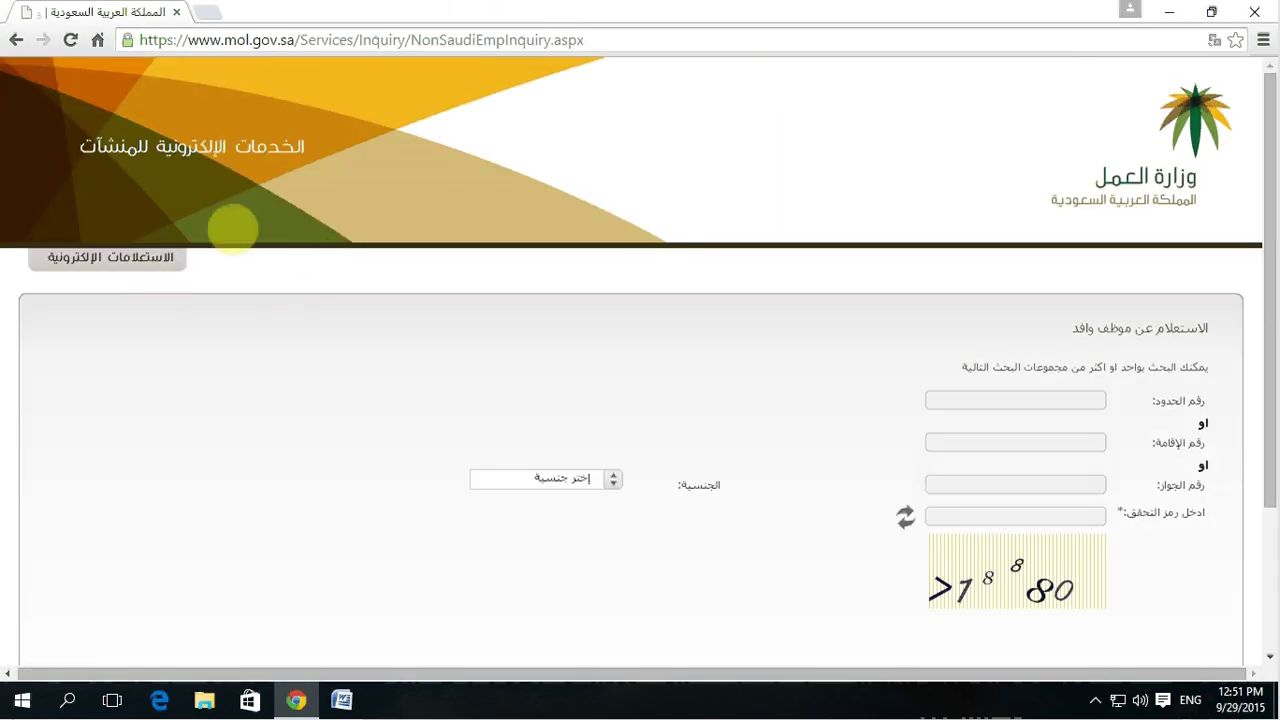
scroll(240, 225, down, 2)
scroll(250, 220, up, 2)
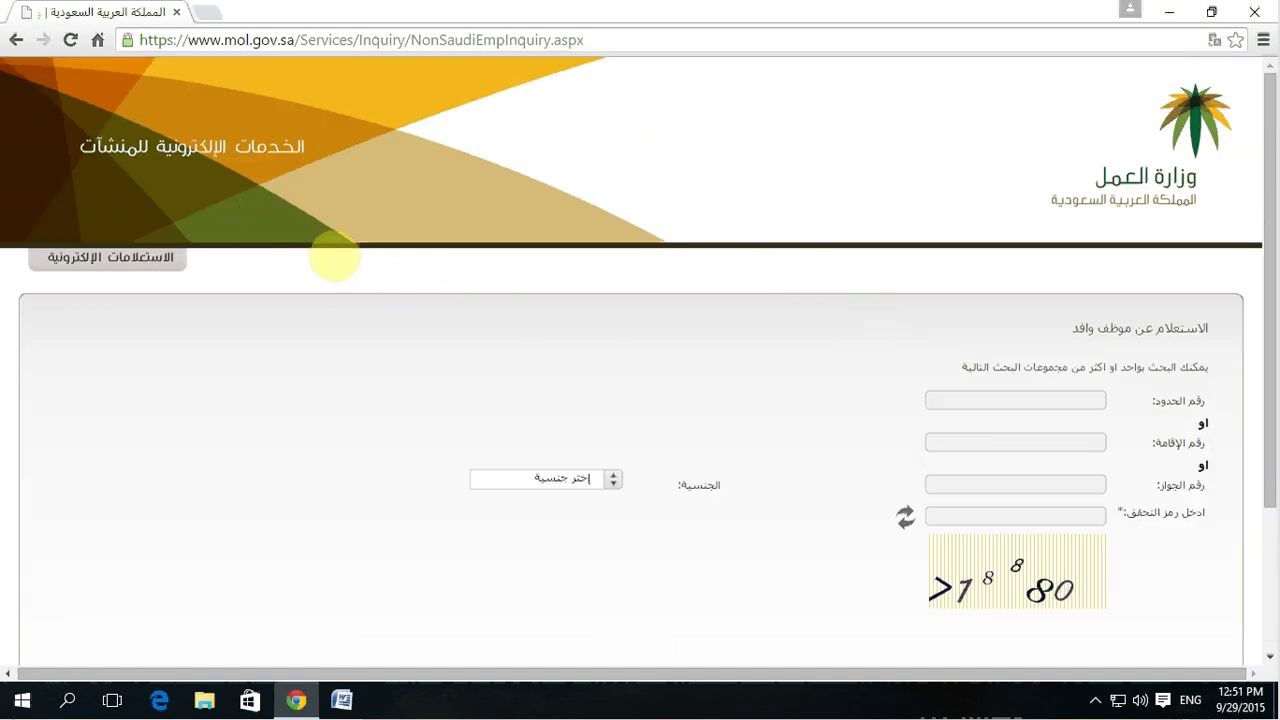
mouse_move(133, 257)
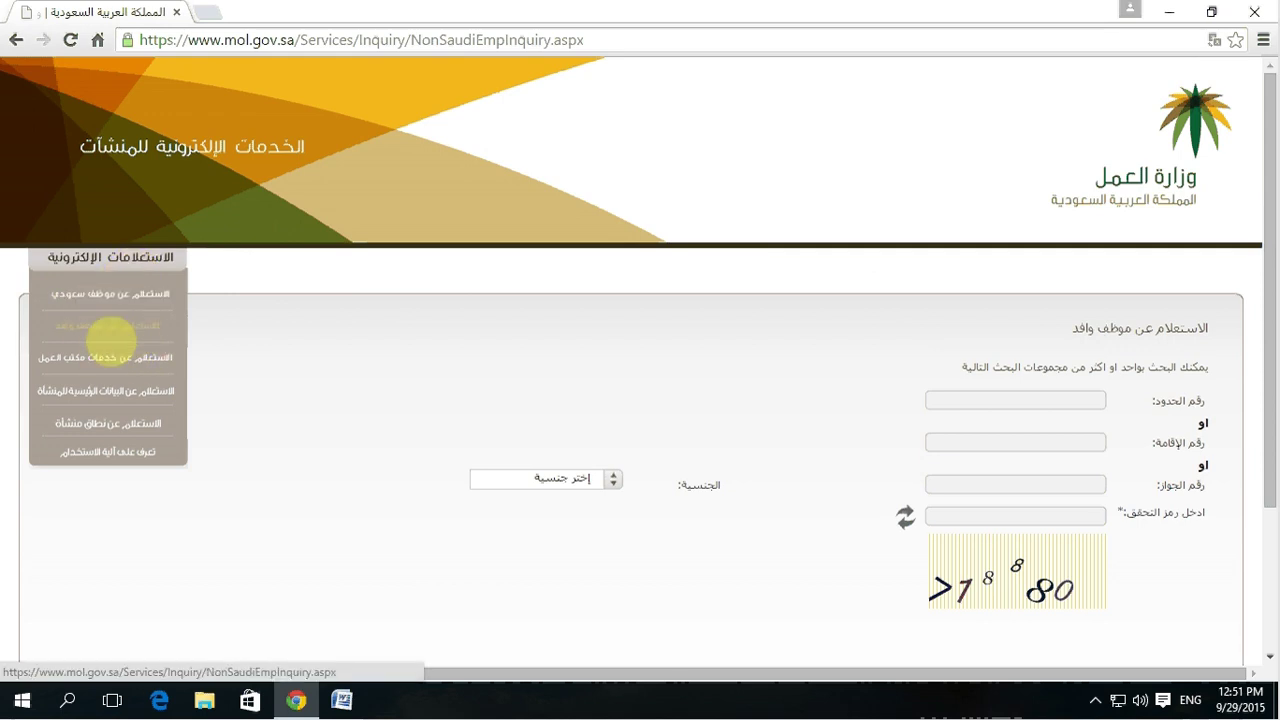
click(84, 328)
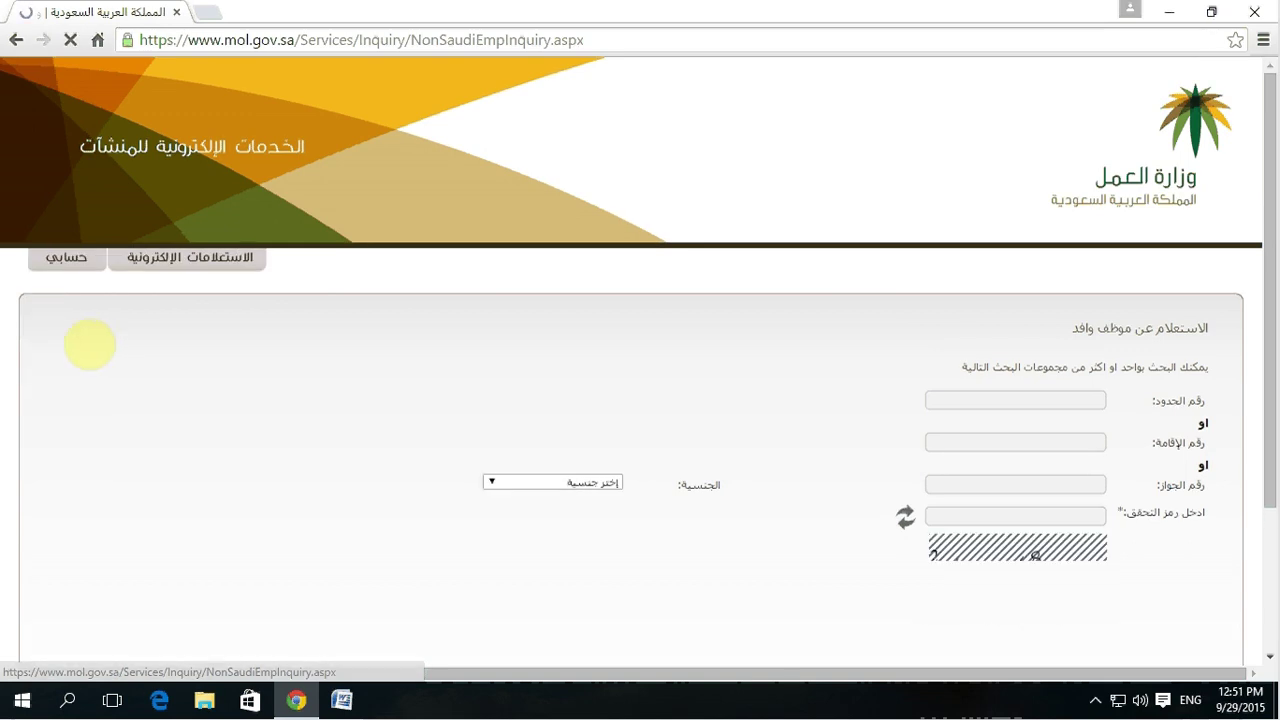
Step: Enter the worker's residency number and the verification code, then run the بحث search
click(1083, 442)
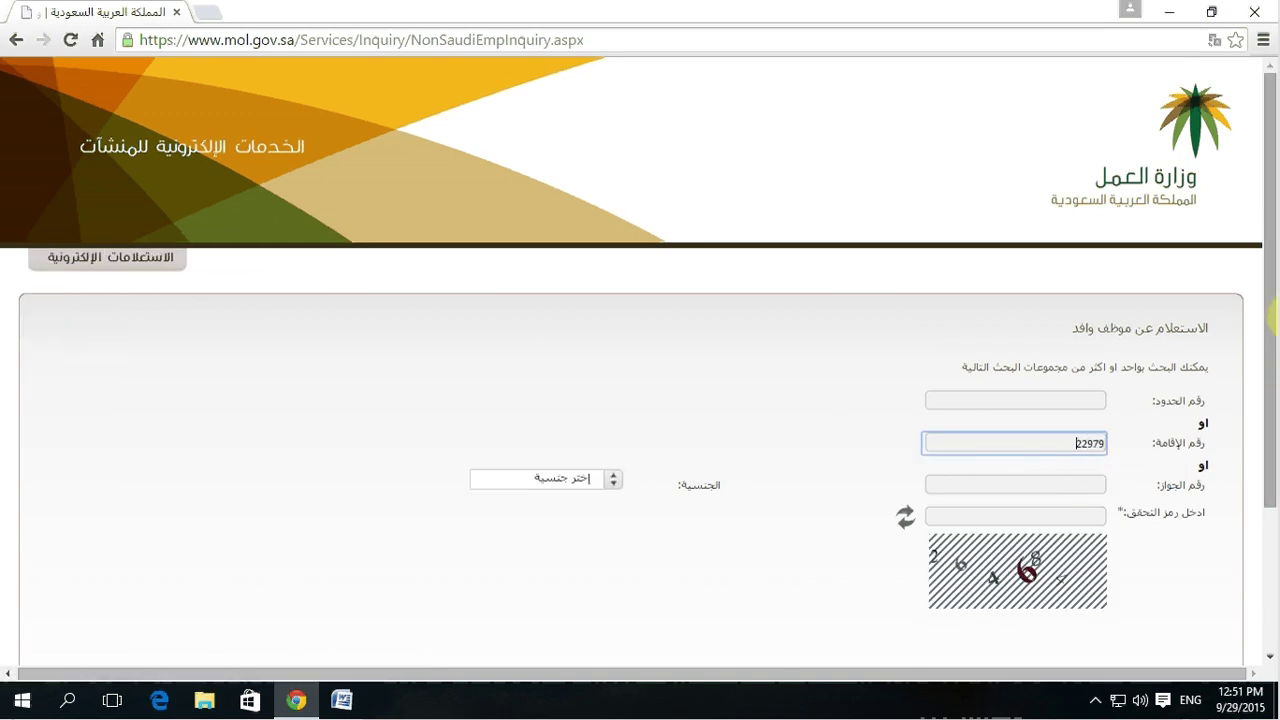
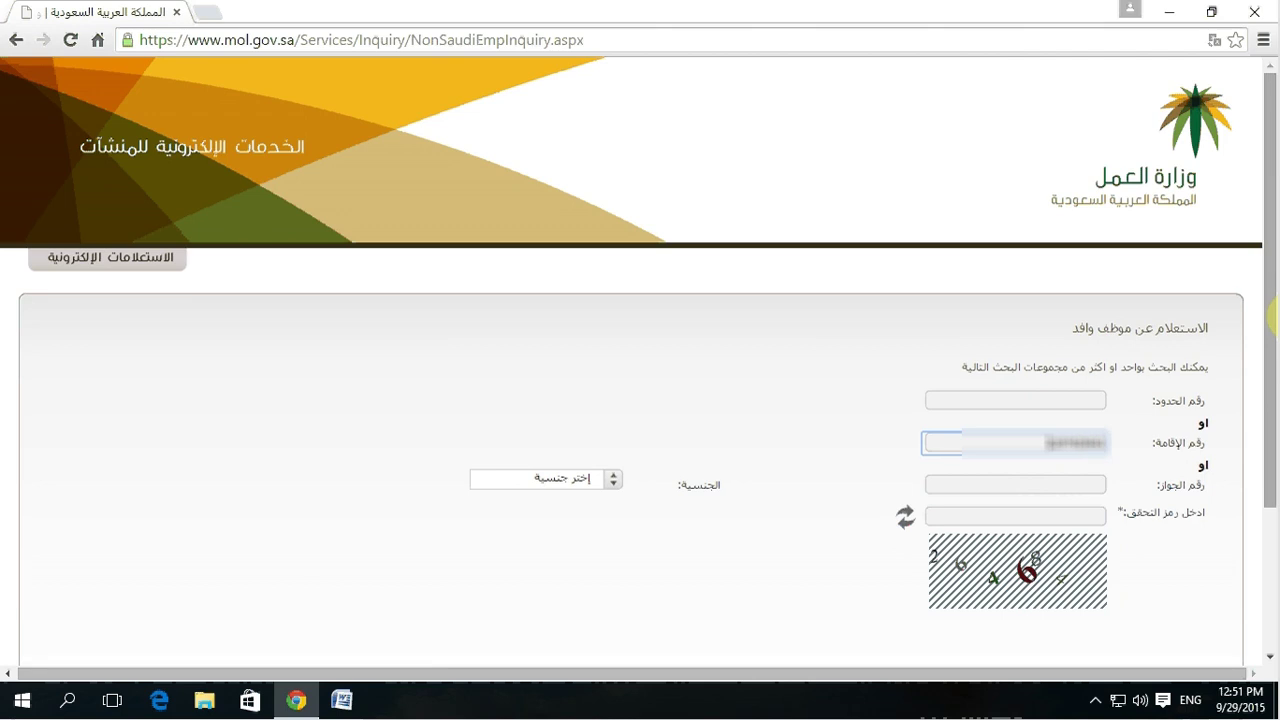
click(1055, 515)
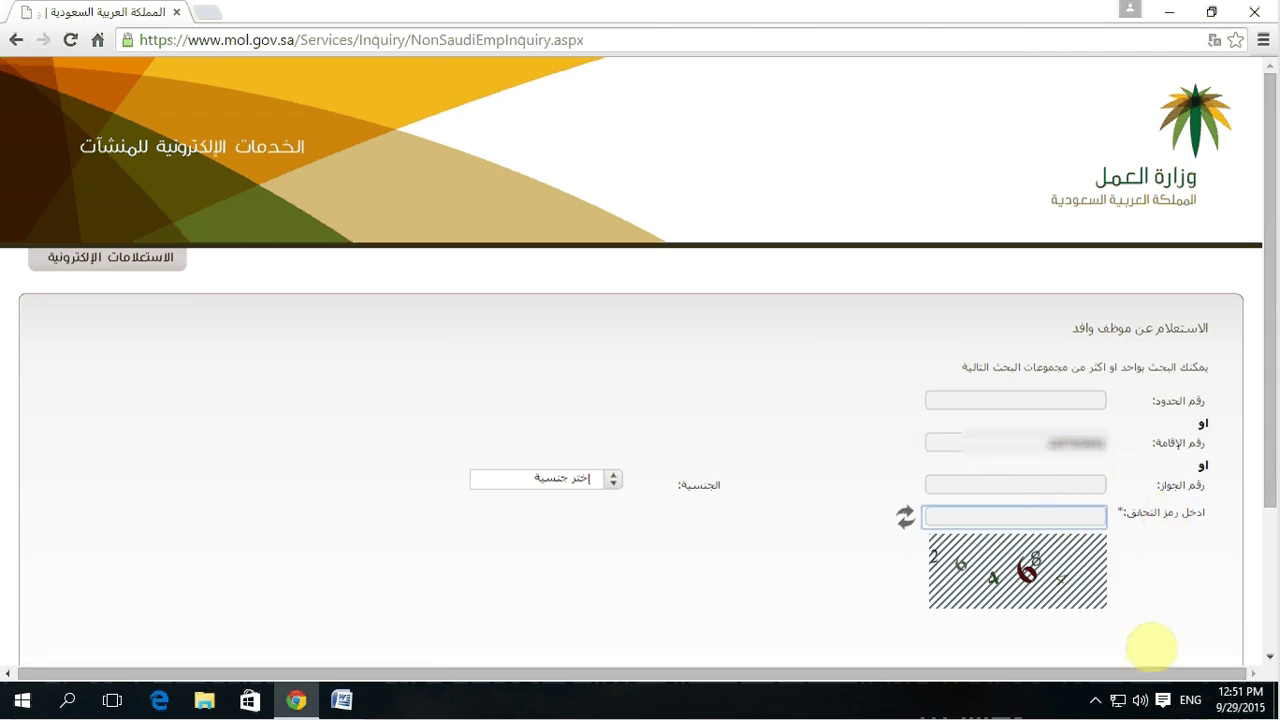
click(1095, 700)
click(1078, 663)
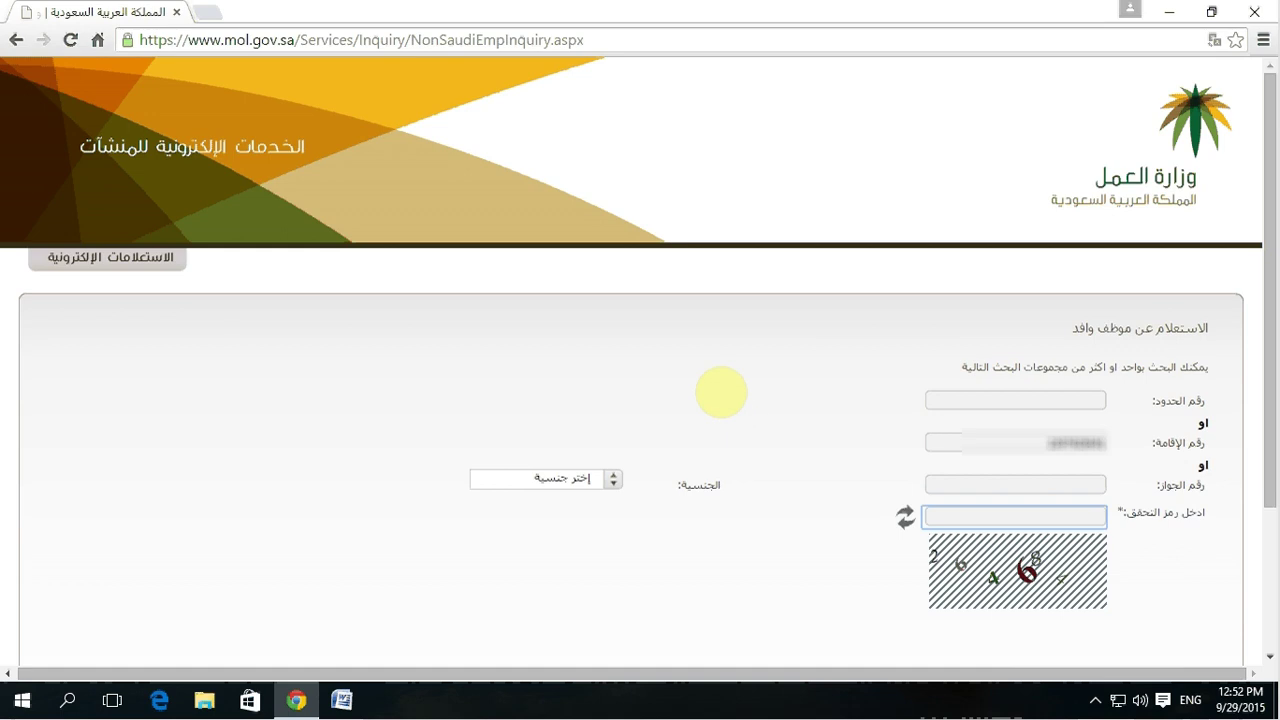
scroll(721, 392, down, 3)
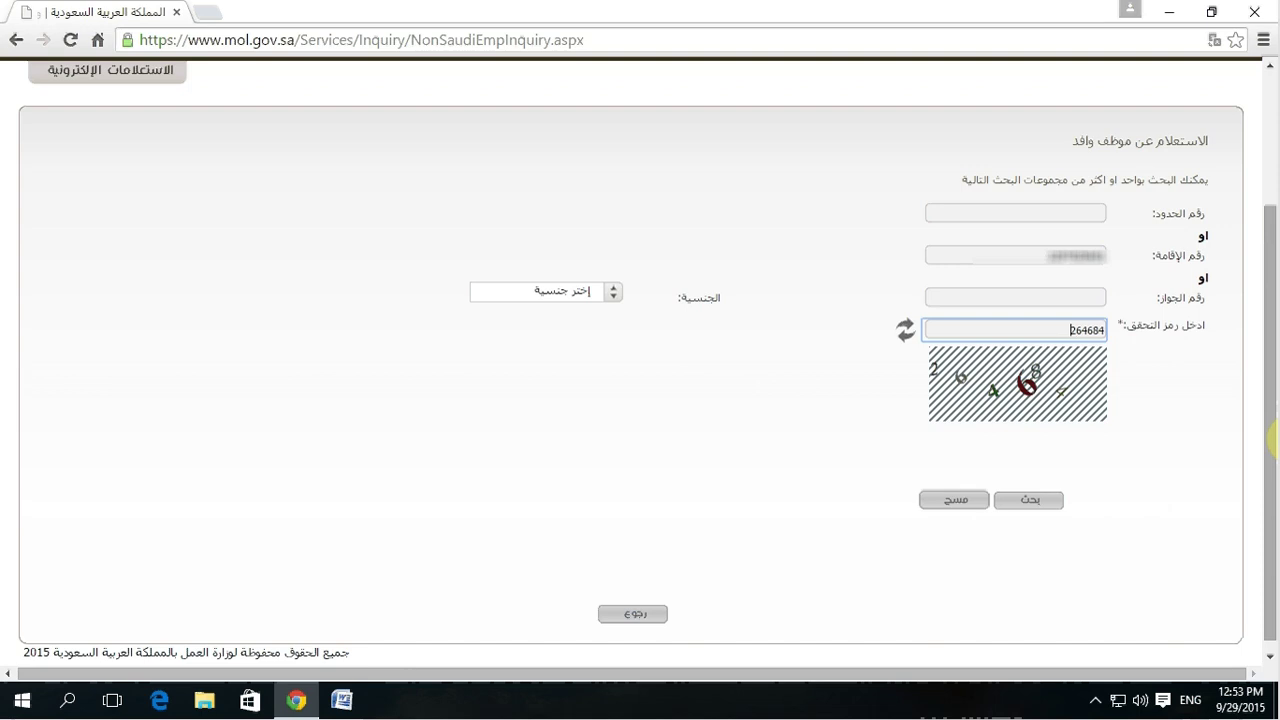
click(1022, 502)
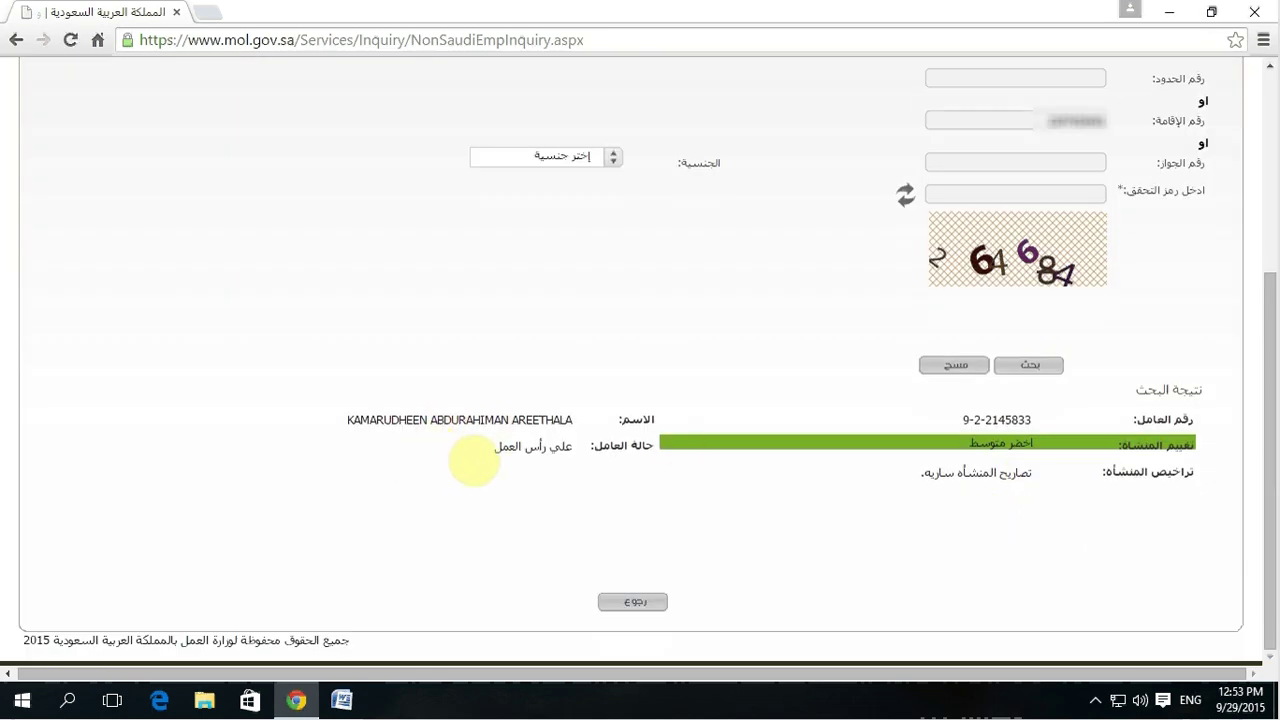
Step: Select the establishment rating text, then bring up and dismiss the page's context menu
drag(1057, 457, 1040, 443)
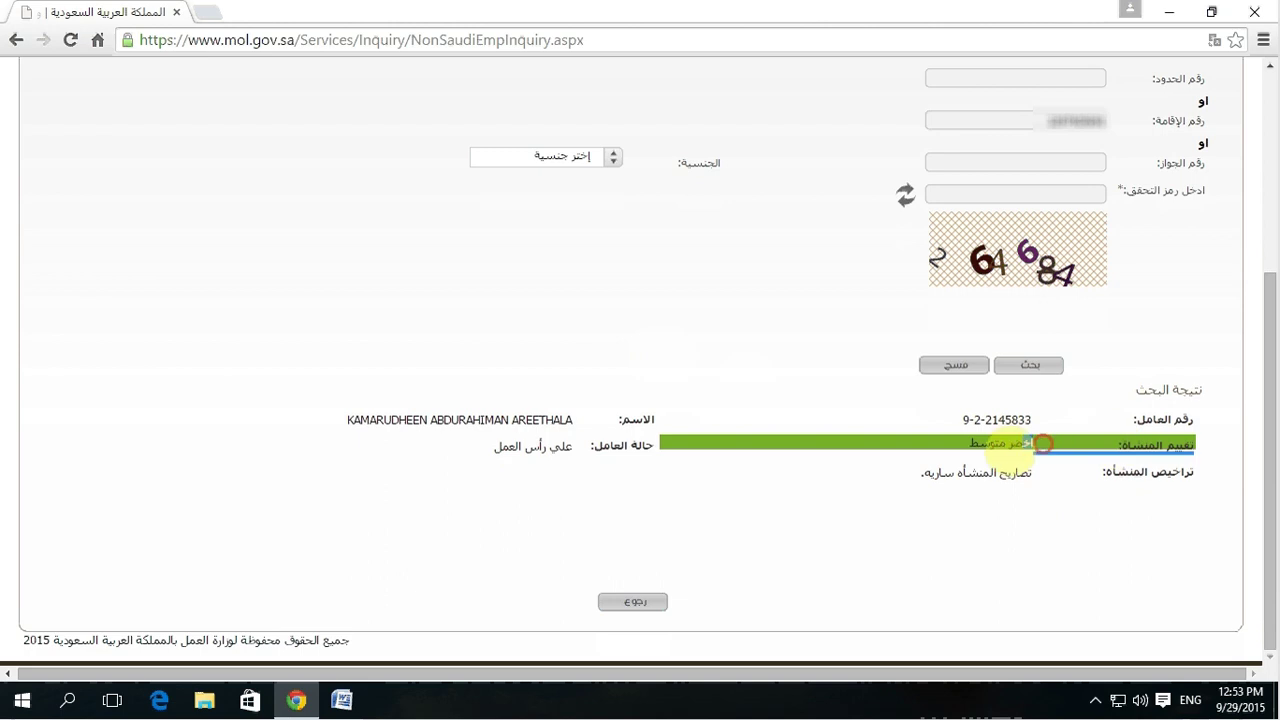
right_click(584, 241)
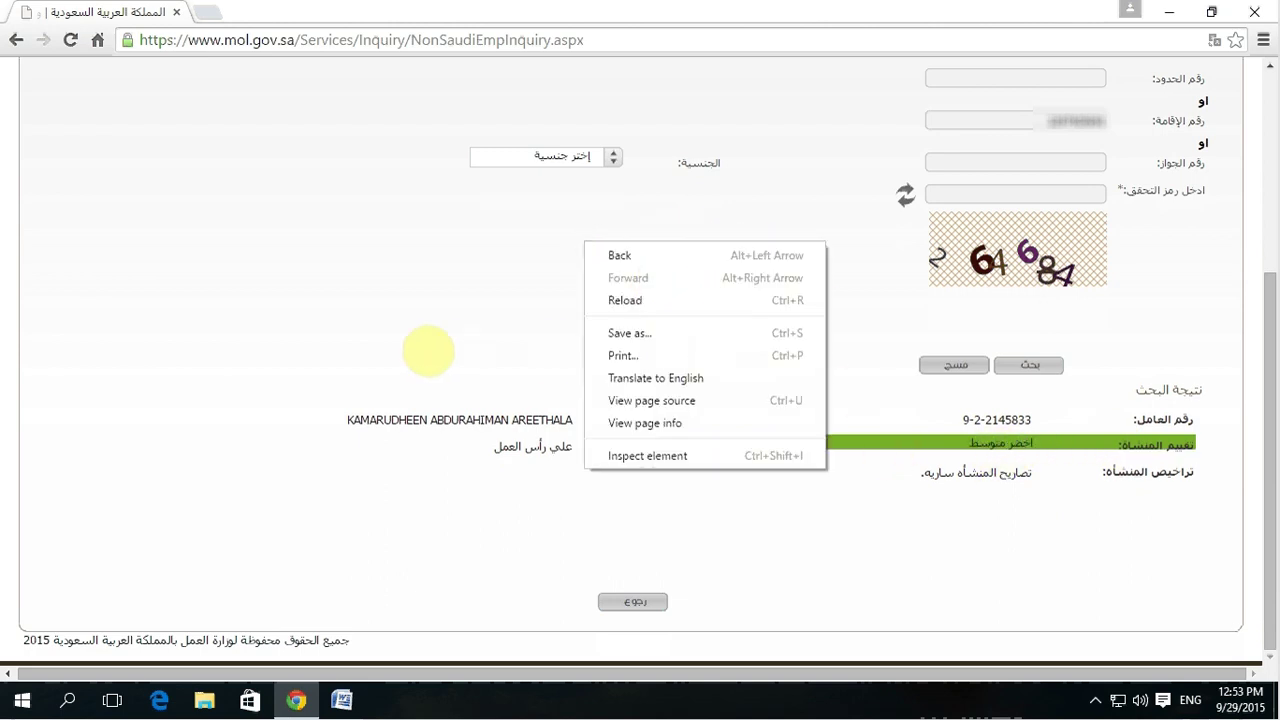
click(398, 333)
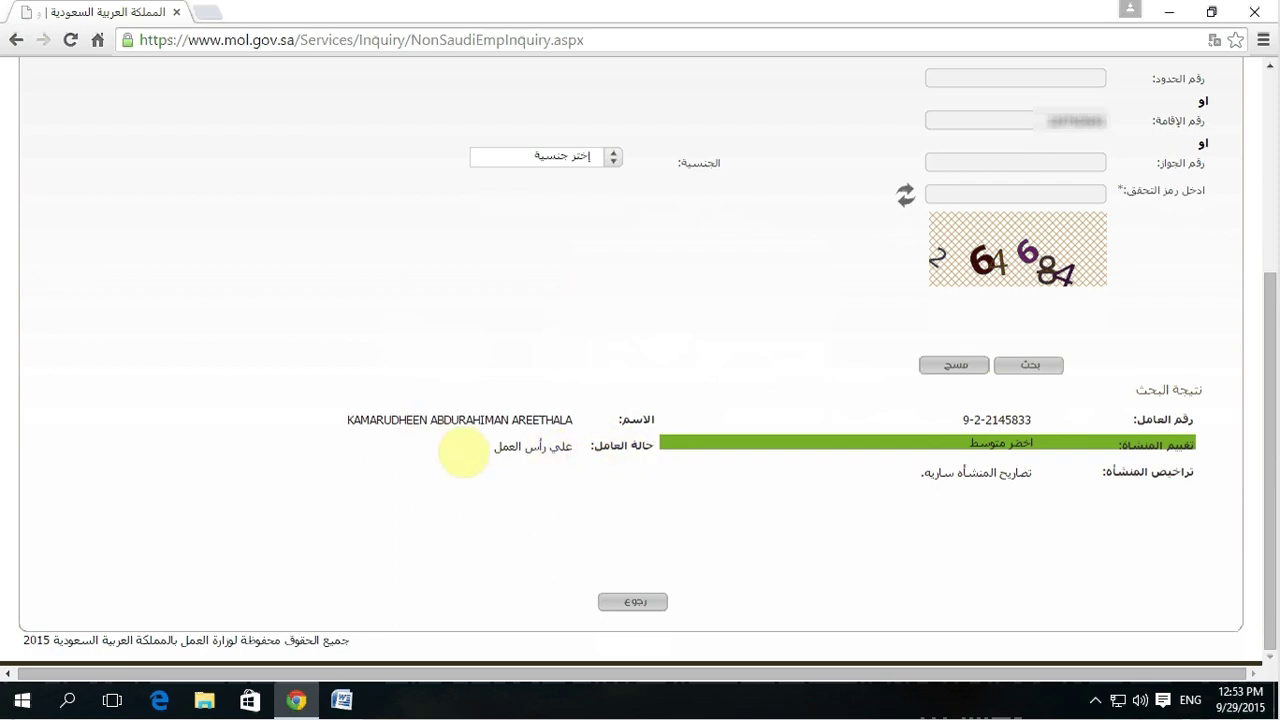
Step: Select the worker status value in the inquiry result several times, clearing the selection each time
drag(498, 447, 560, 455)
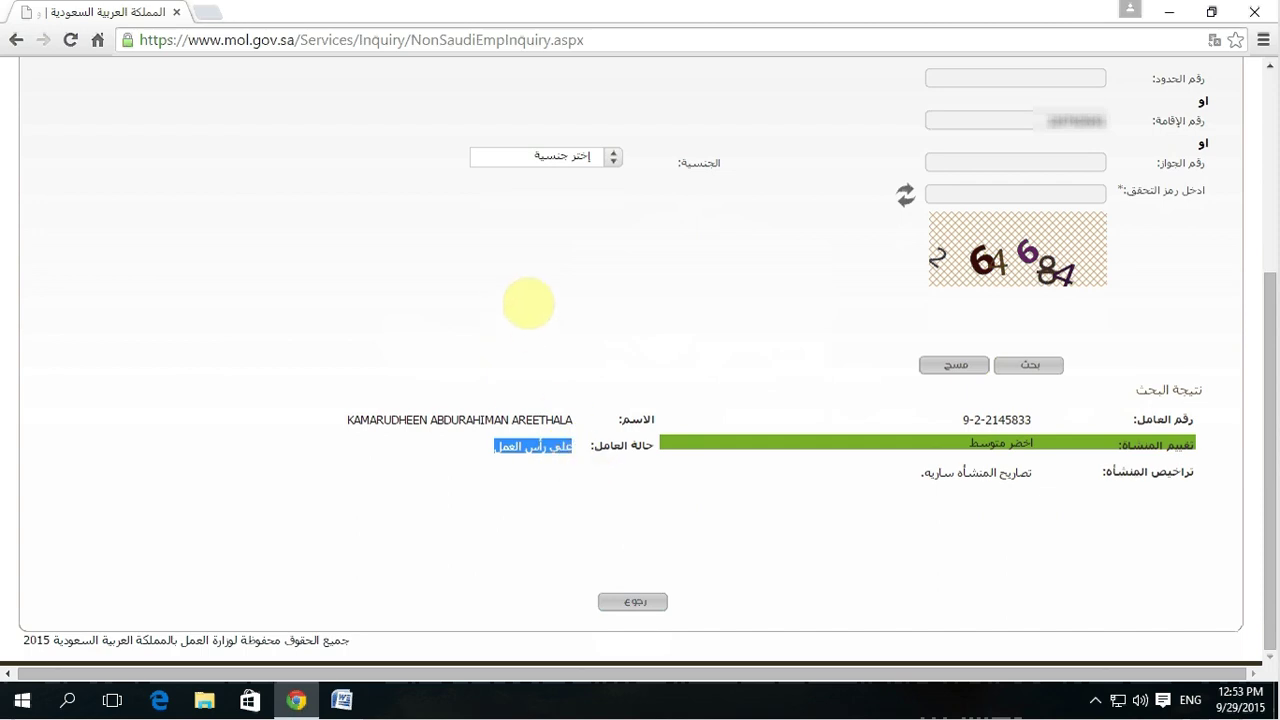
click(571, 471)
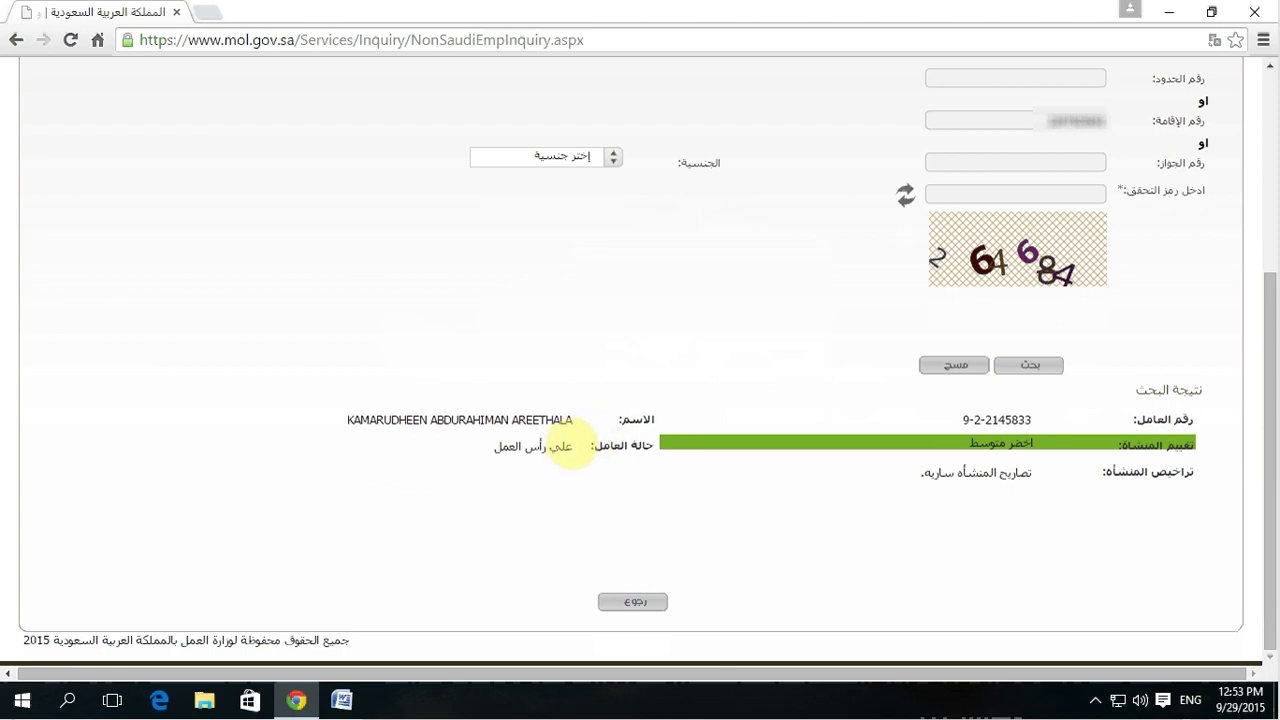
drag(571, 449, 503, 456)
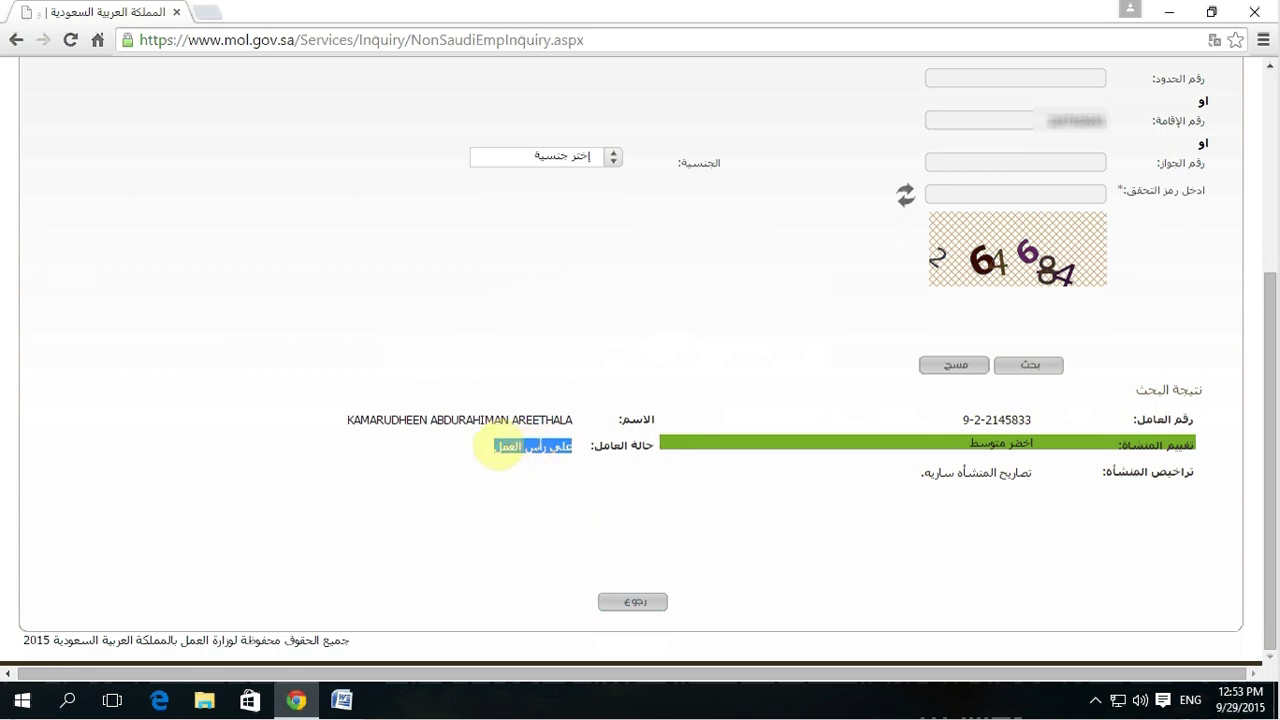
click(479, 450)
drag(563, 449, 502, 458)
click(531, 483)
right_click(561, 287)
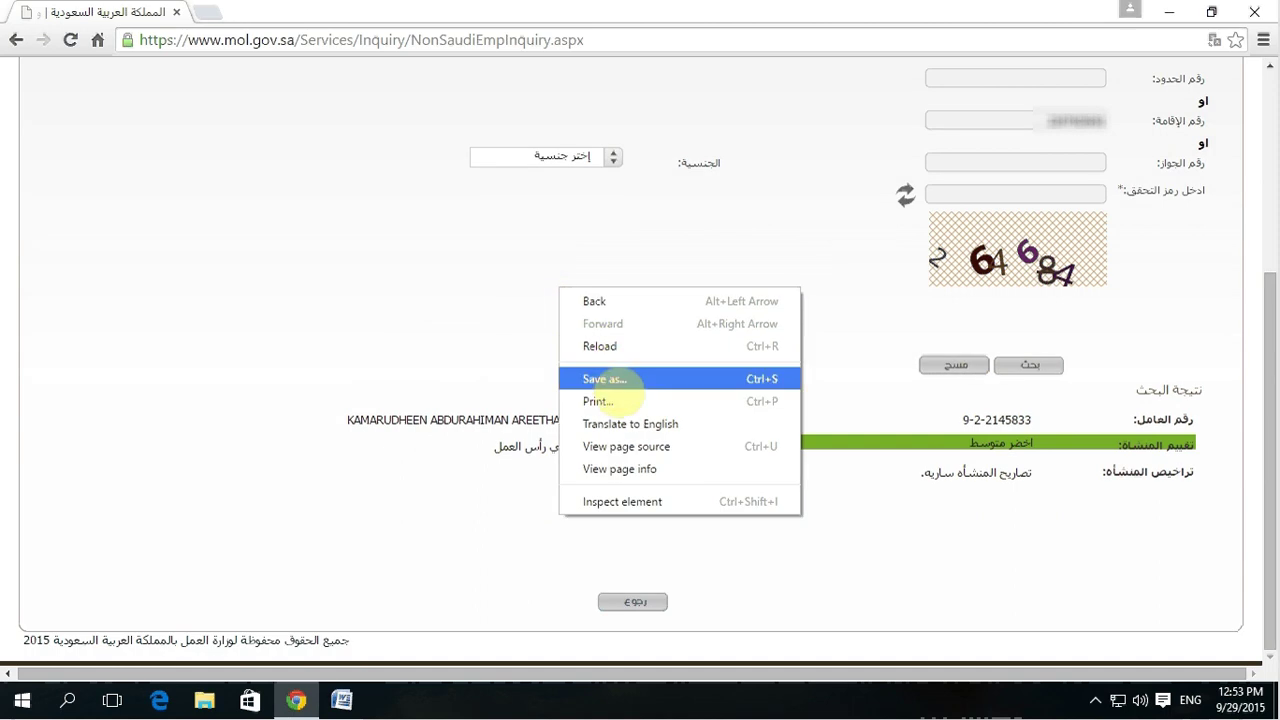
click(608, 424)
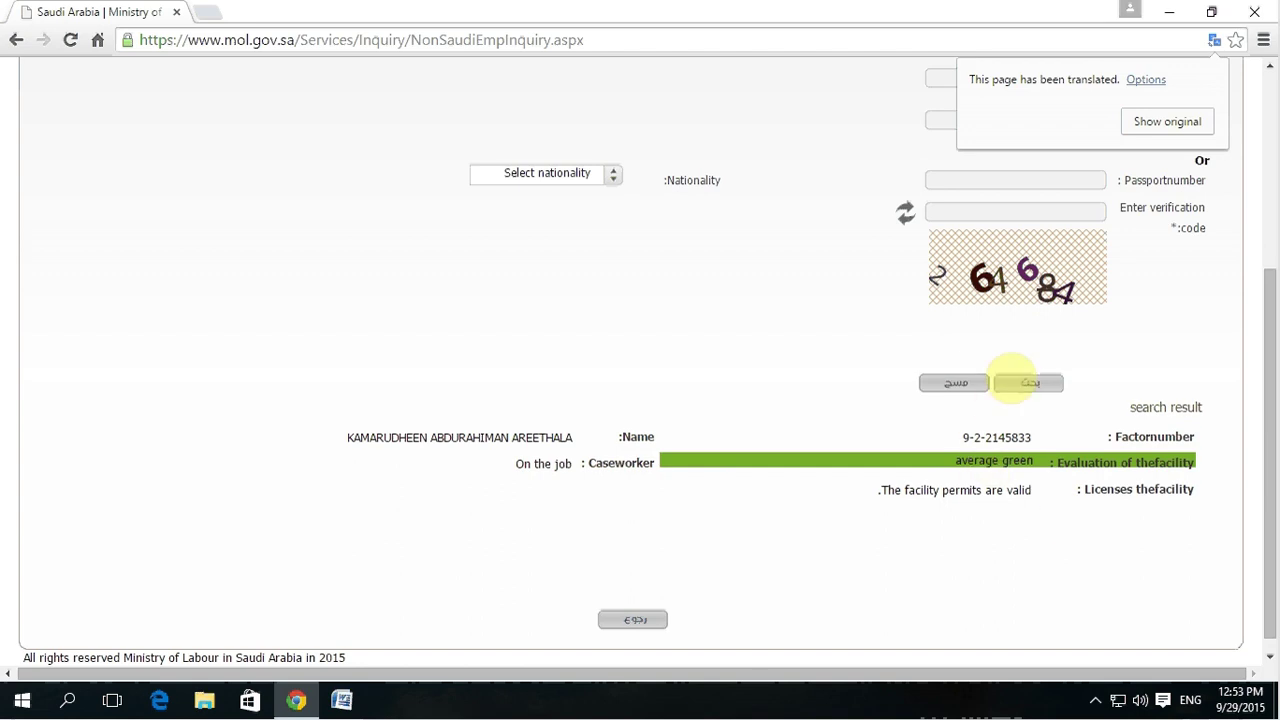
click(1167, 121)
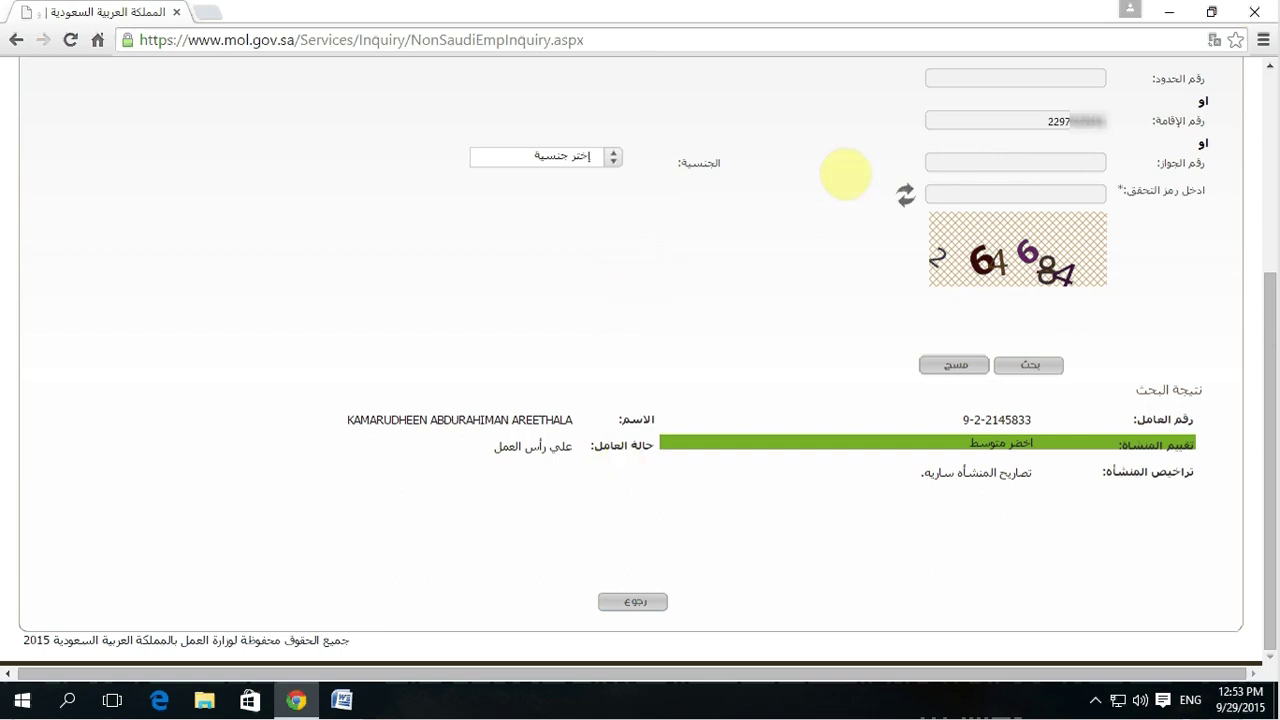
click(97, 40)
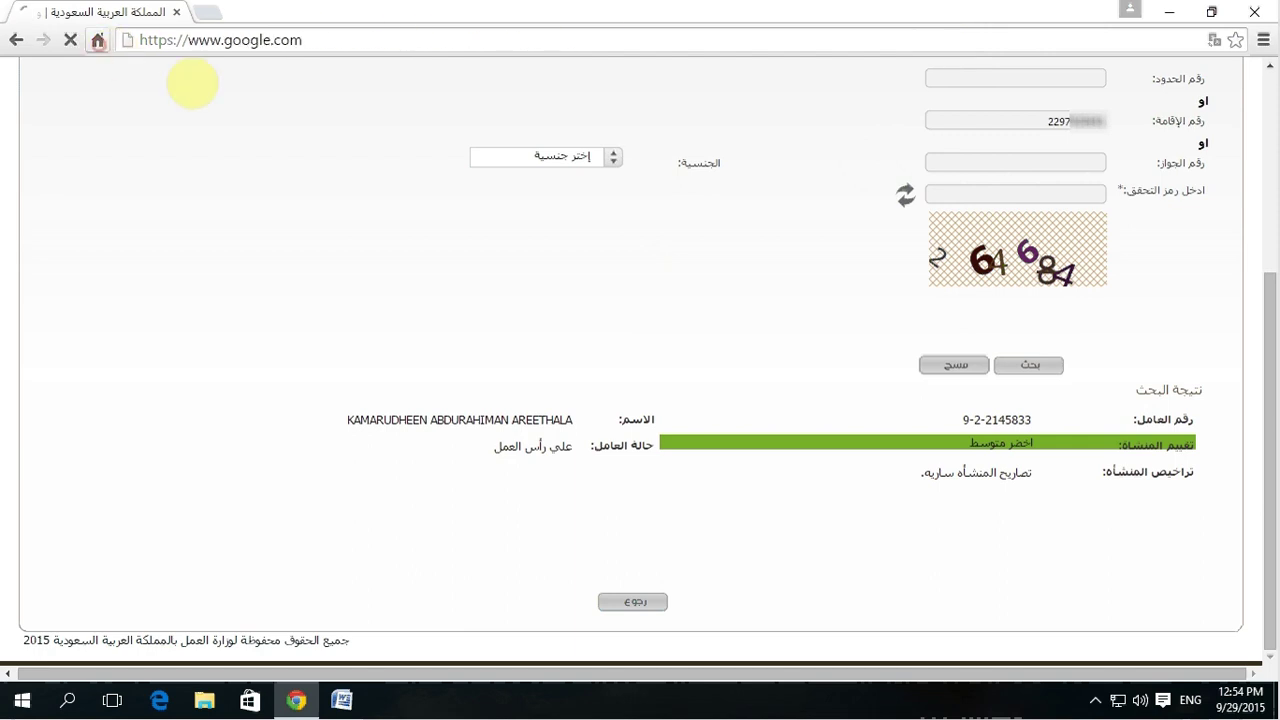